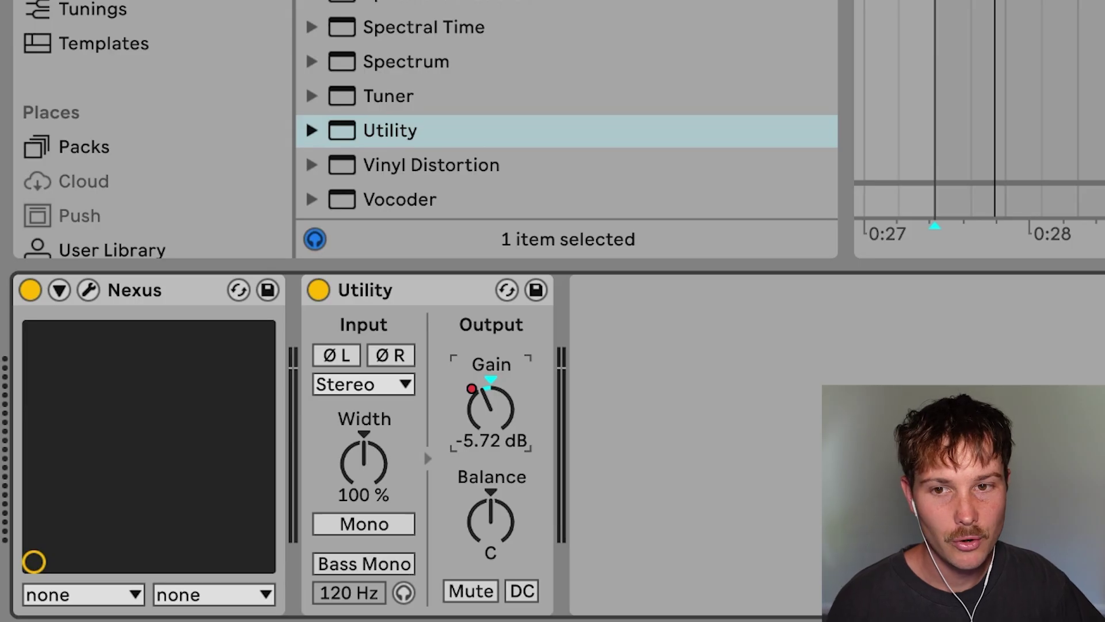
# Group the Utility device into an Audio Effect Rack and show the rack's chain list
pyautogui.click(419, 290)
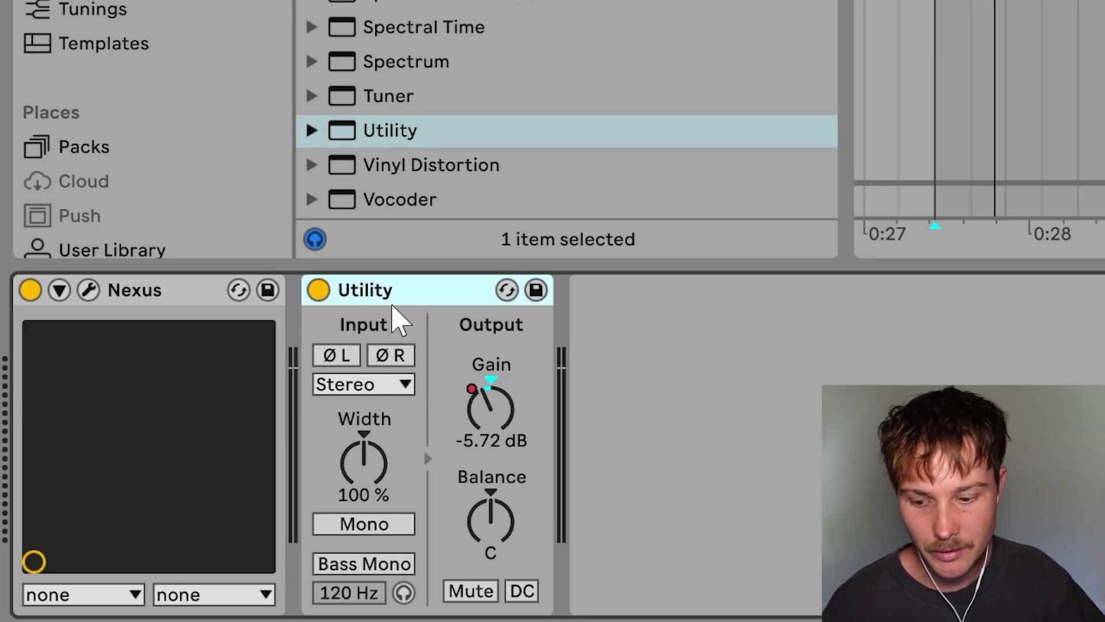
pyautogui.hotkey('ctrl', 'g')
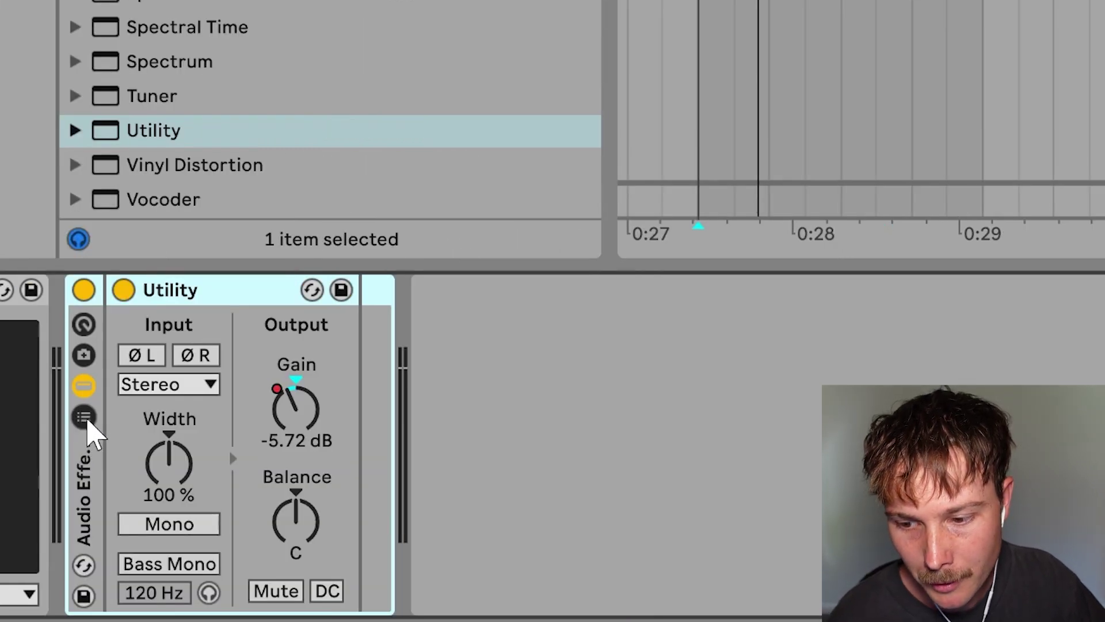
pyautogui.click(84, 417)
# Duplicate the Utility chain in the rack and name the two chains wet and dry
pyautogui.click(223, 388)
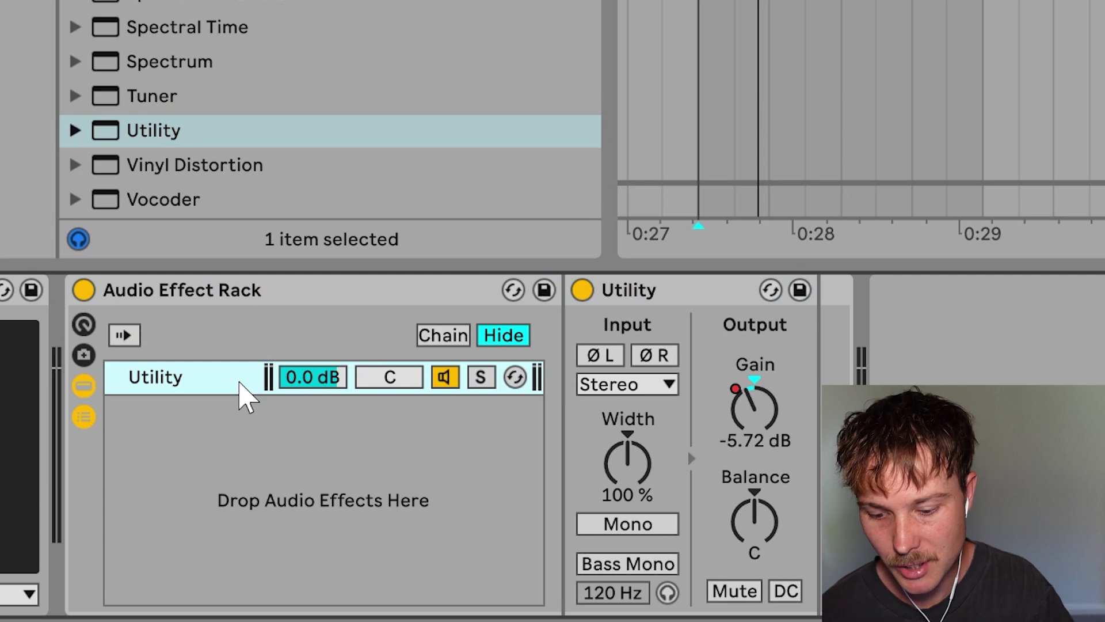
pyautogui.hotkey('ctrl', 'd')
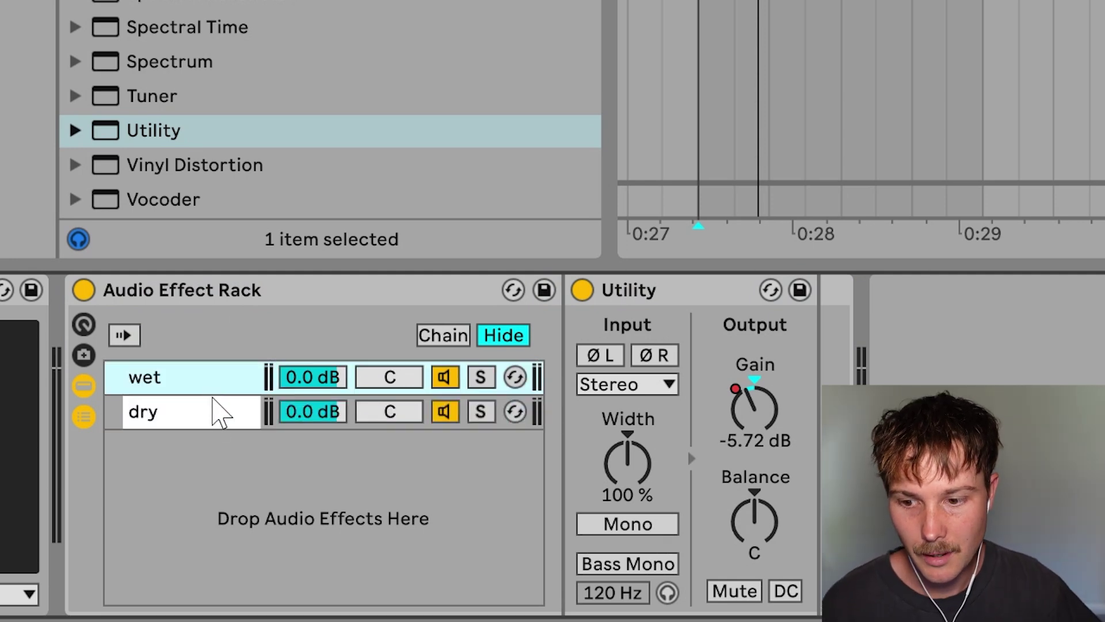
pyautogui.click(217, 411)
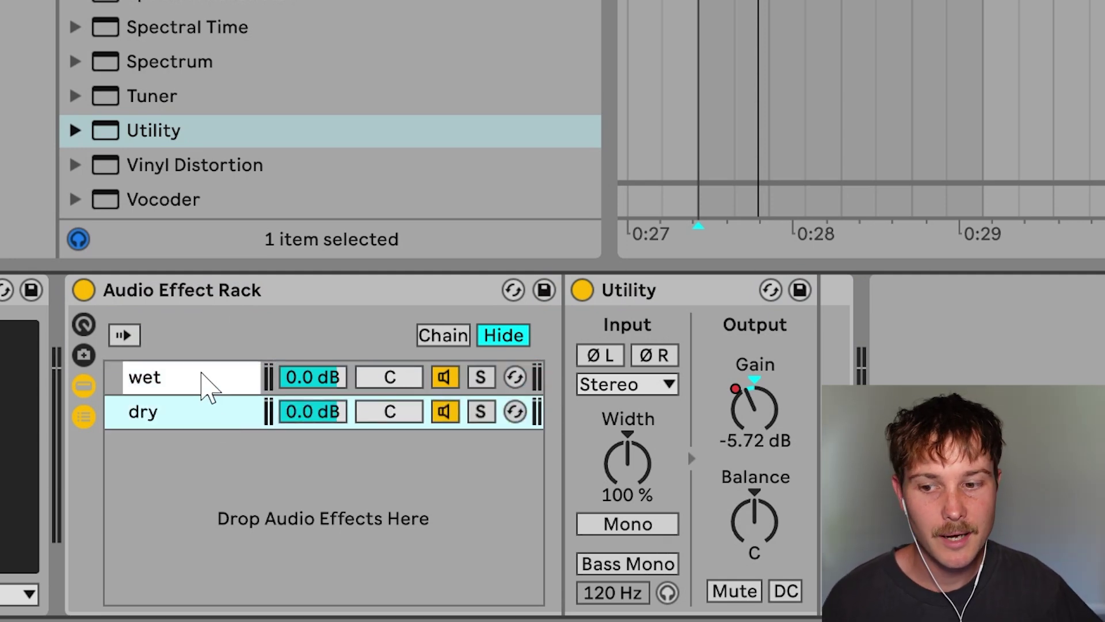
pyautogui.click(205, 381)
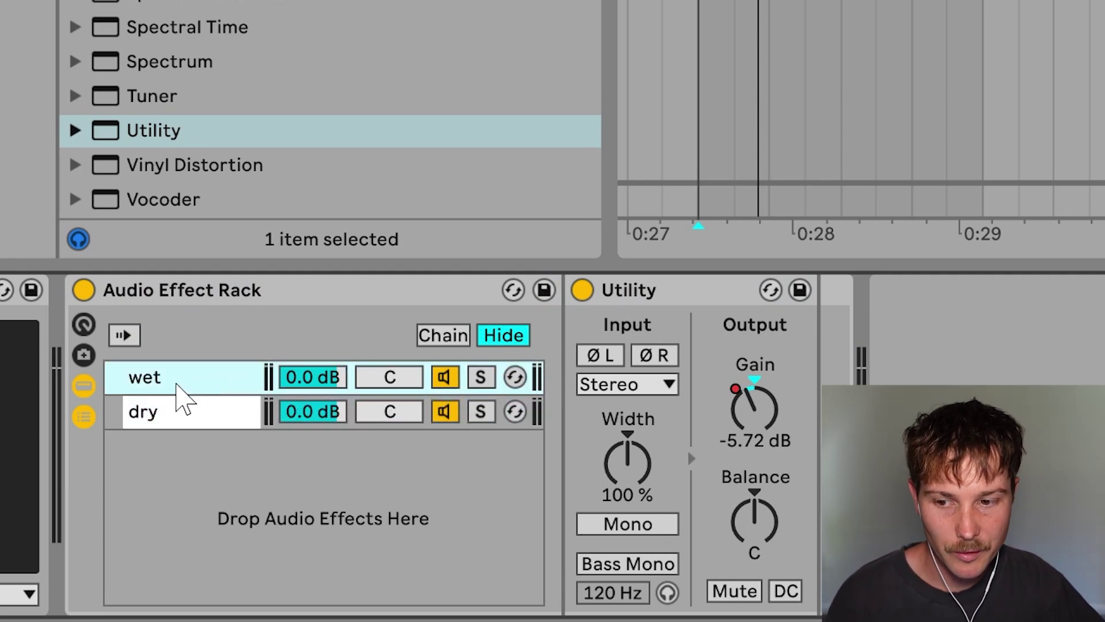
# Delete the Utility device from the dry chain
pyautogui.click(175, 419)
pyautogui.click(686, 298)
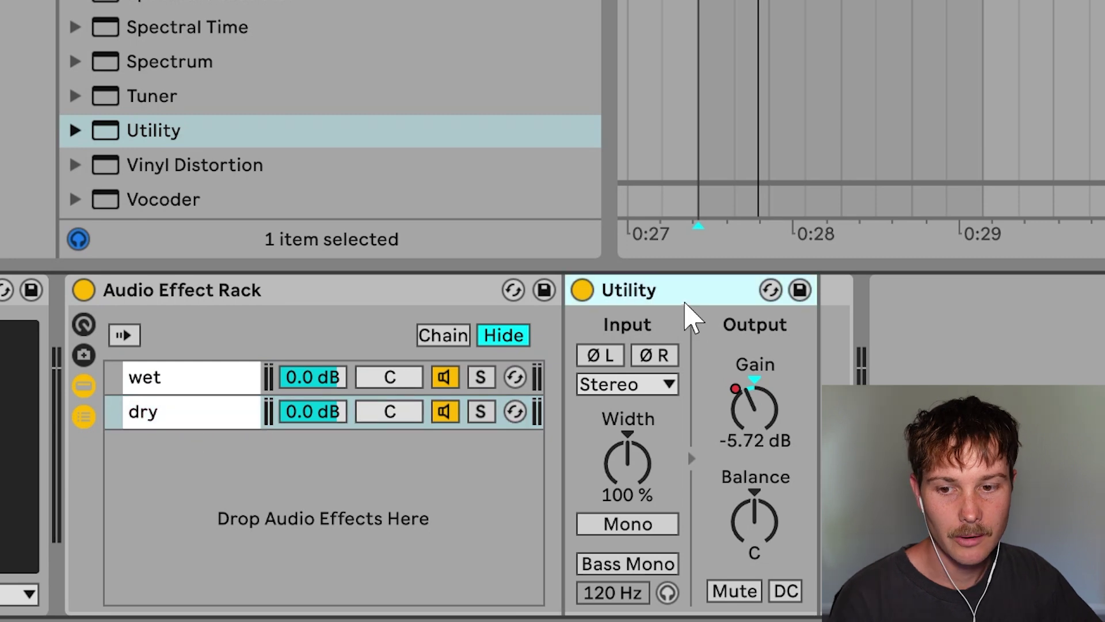
pyautogui.press('Delete')
# Try the wet and dry chain volumes at -∞ dB, and return both to 0.0 dB
pyautogui.click(213, 425)
pyautogui.click(161, 384)
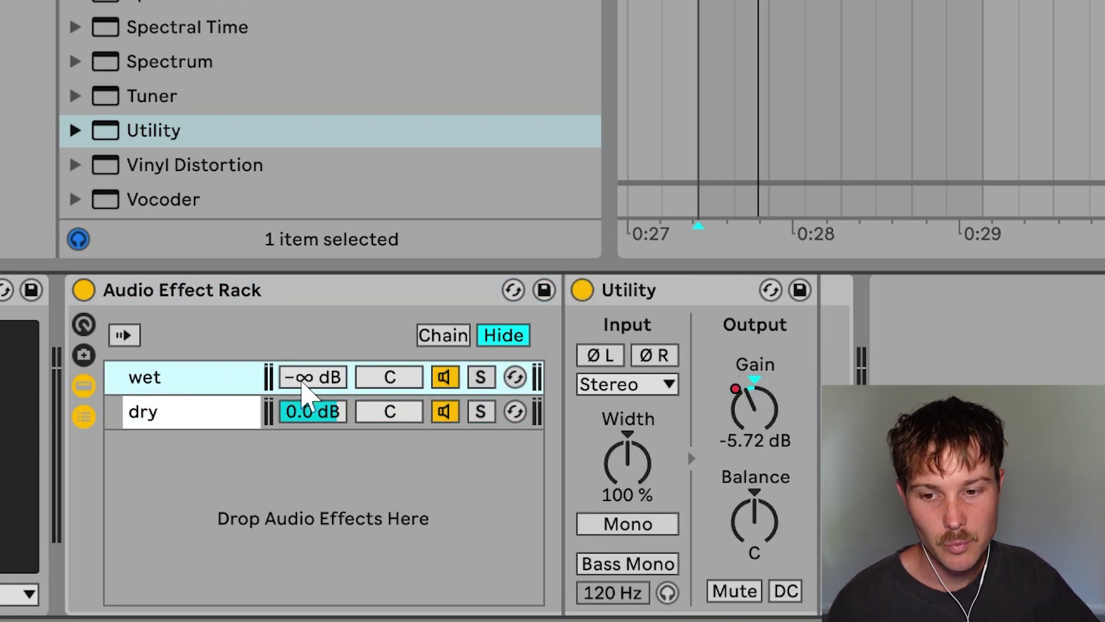
pyautogui.click(143, 424)
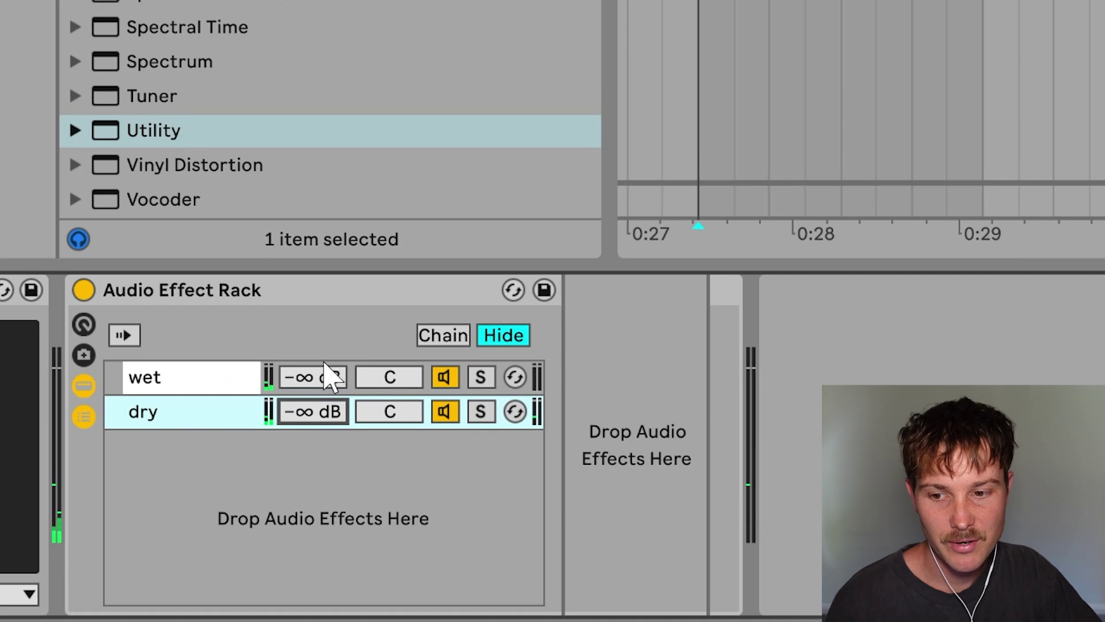
pyautogui.click(331, 377)
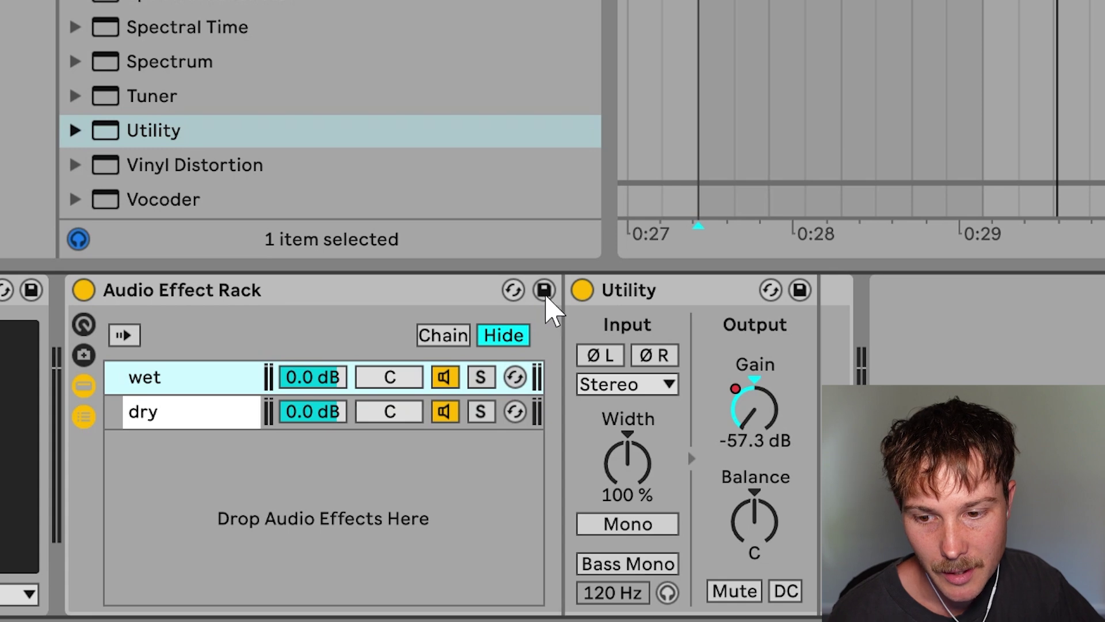
# Save the Audio Effect Rack as a preset named gross beat volume automation
pyautogui.click(543, 289)
pyautogui.write('gross beat volume automation')
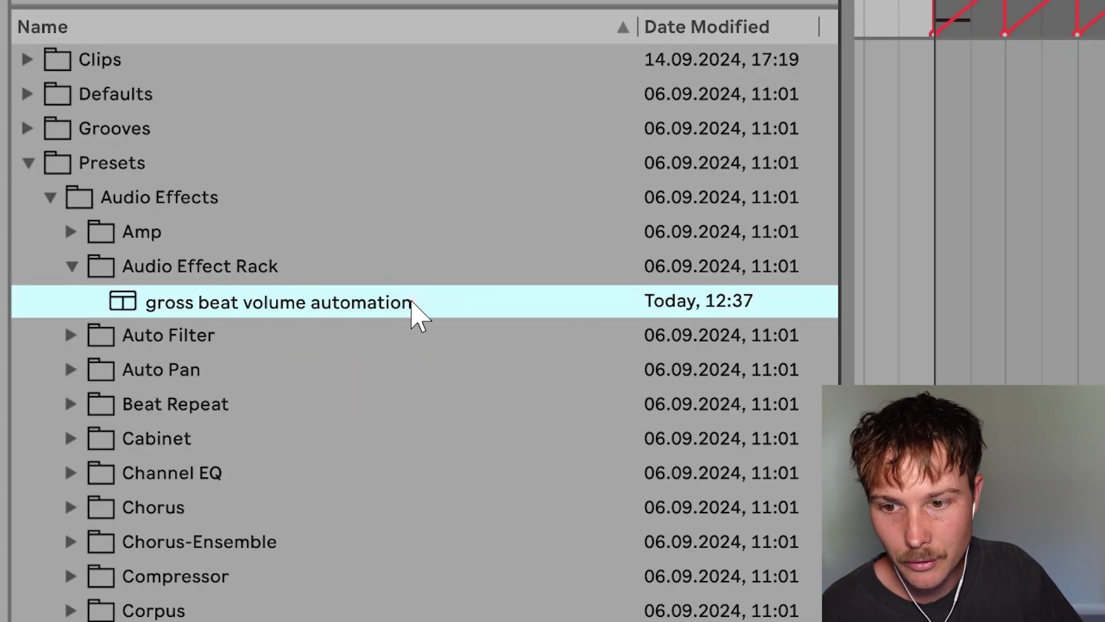
pyautogui.press('Return')
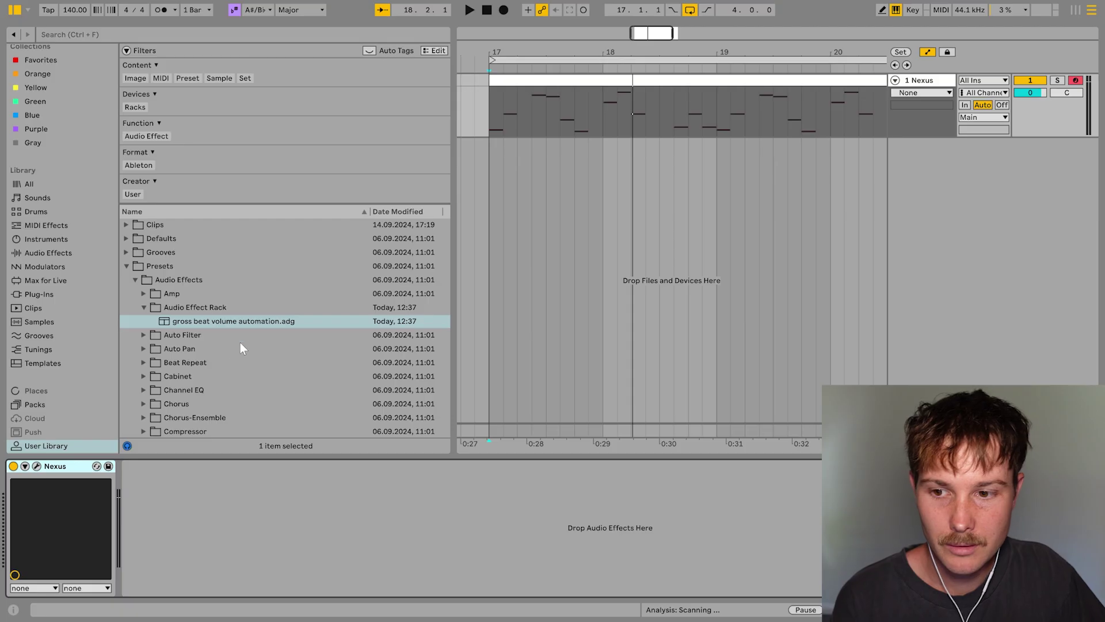
# Load the saved gross beat volume automation rack onto the Nexus track
pyautogui.click(314, 331)
pyautogui.click(255, 323)
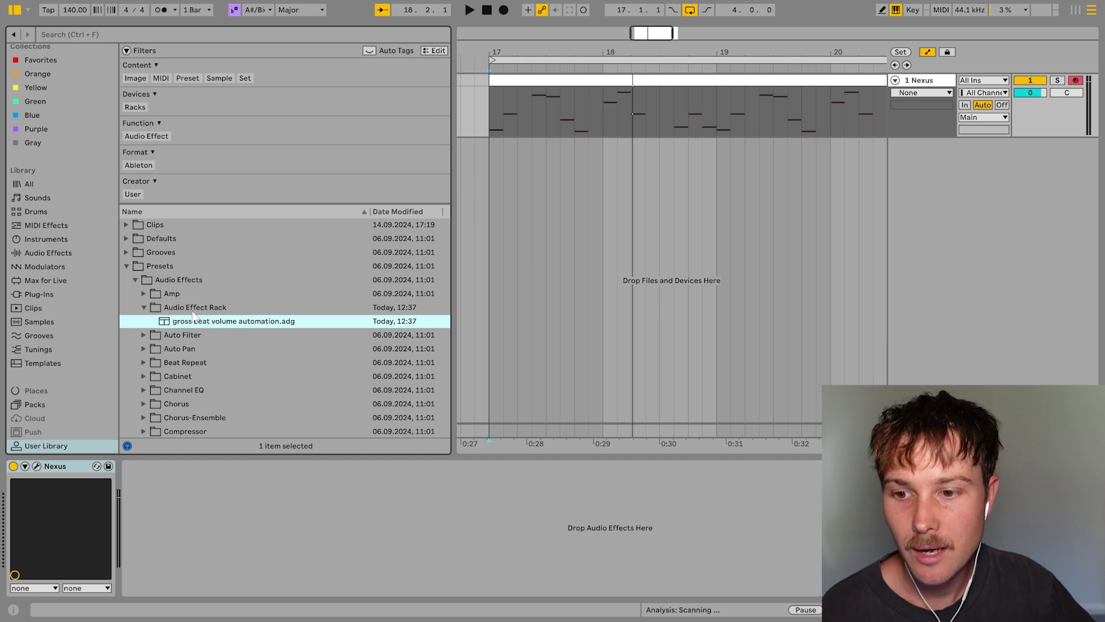
pyautogui.doubleClick(294, 321)
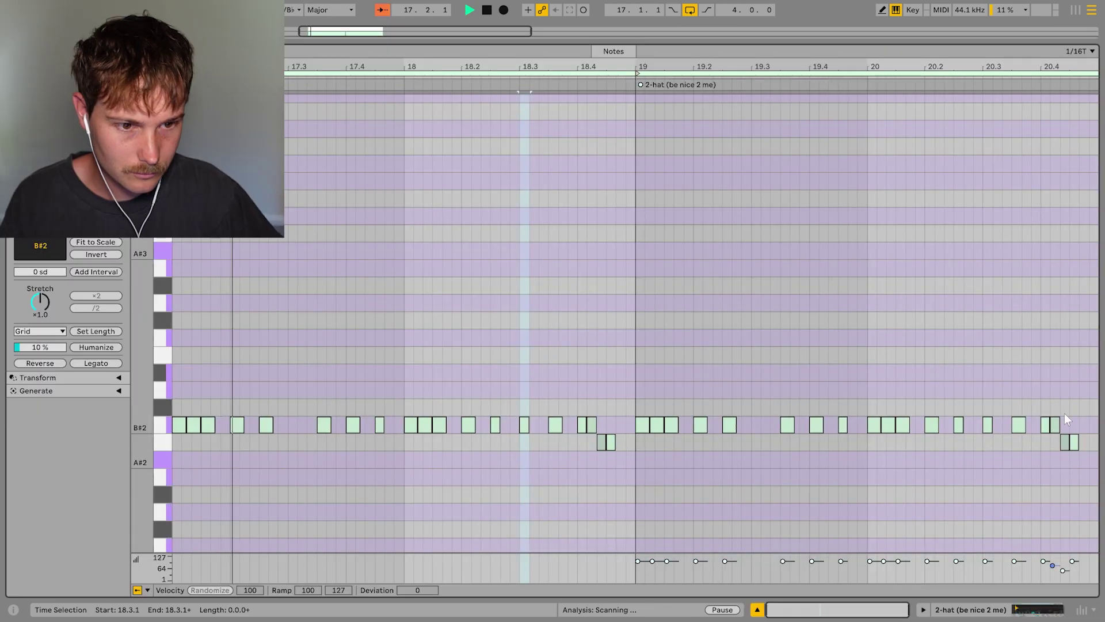
# Rework the hat roll at the end of bar 20 into three spaced B#2 notes and raise the quiet middle note's velocity
pyautogui.click(1080, 440)
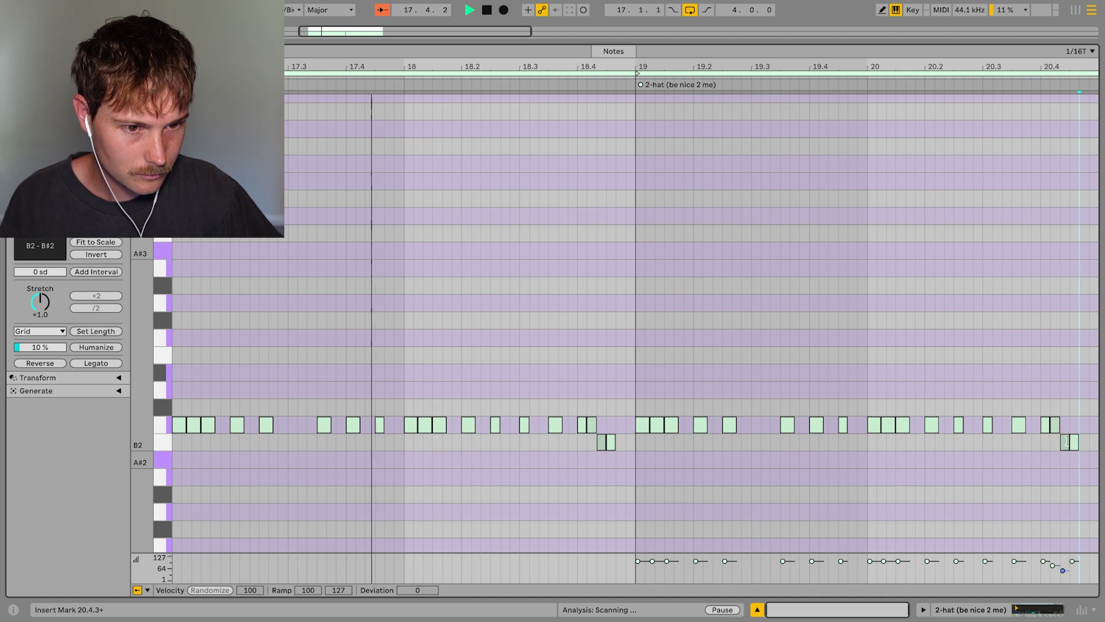
pyautogui.click(1055, 426)
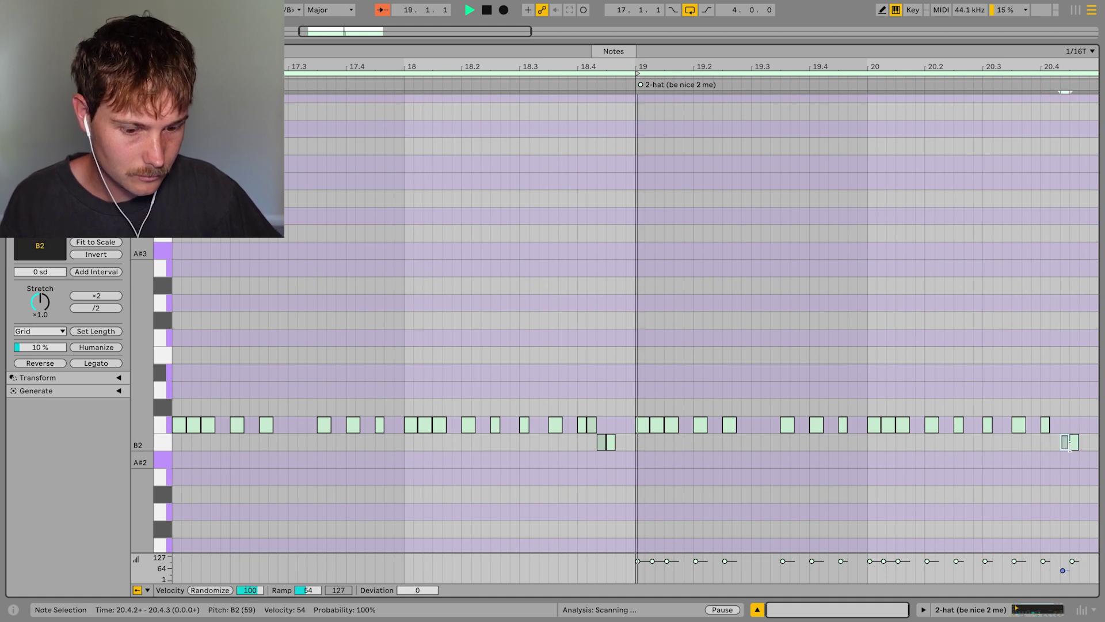
pyautogui.press('Up')
pyautogui.press('Right')
pyautogui.click(1076, 444)
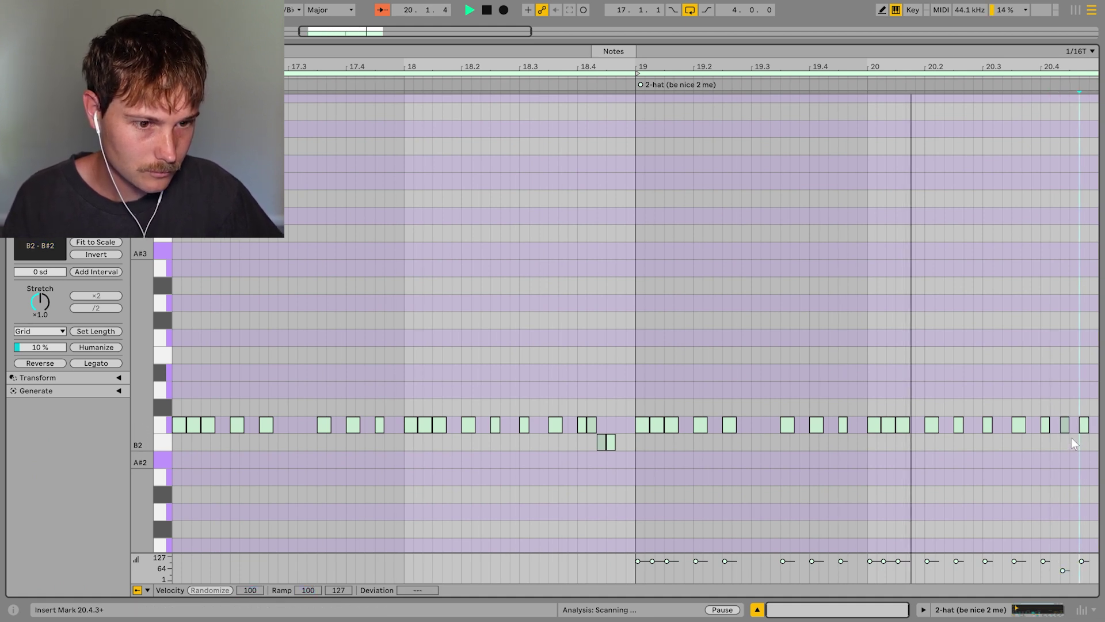
pyautogui.moveTo(1065, 570); pyautogui.dragTo(1066, 565)
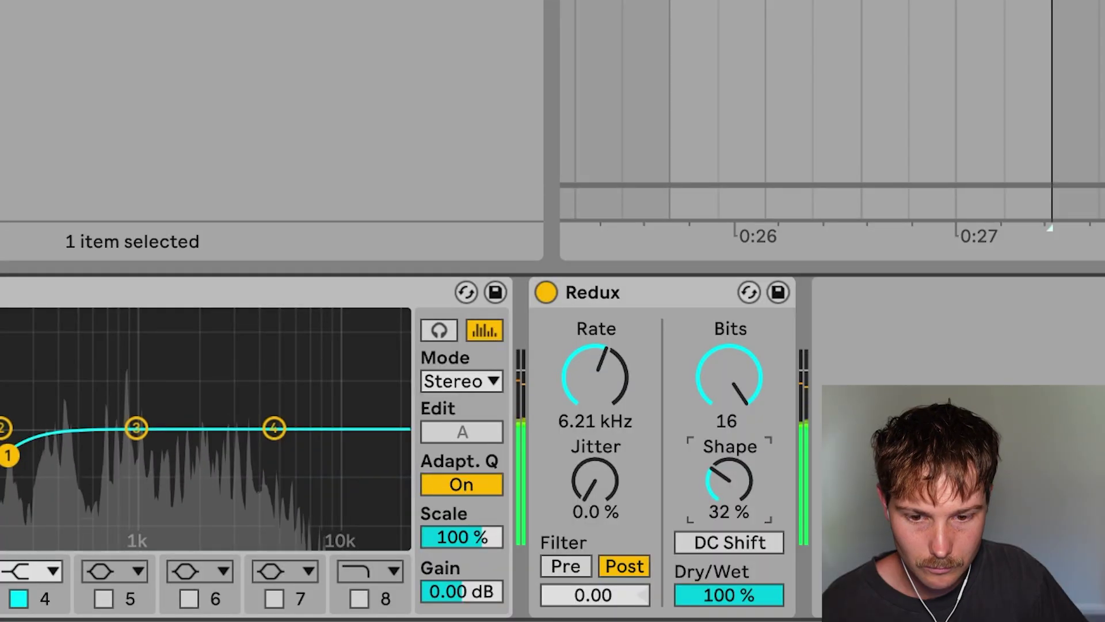
# Set Redux's Shape to 17 % and its post filter to 1.12
pyautogui.moveTo(729, 481); pyautogui.dragTo(735, 539)
pyautogui.click(740, 544)
pyautogui.click(746, 547)
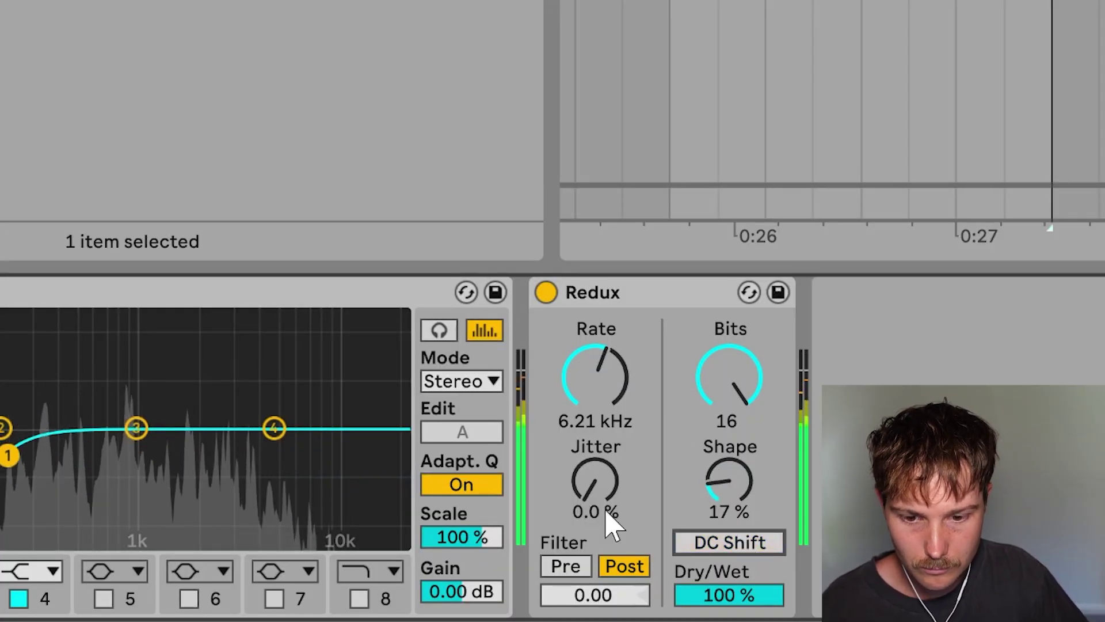
pyautogui.moveTo(621, 597); pyautogui.dragTo(621, 584)
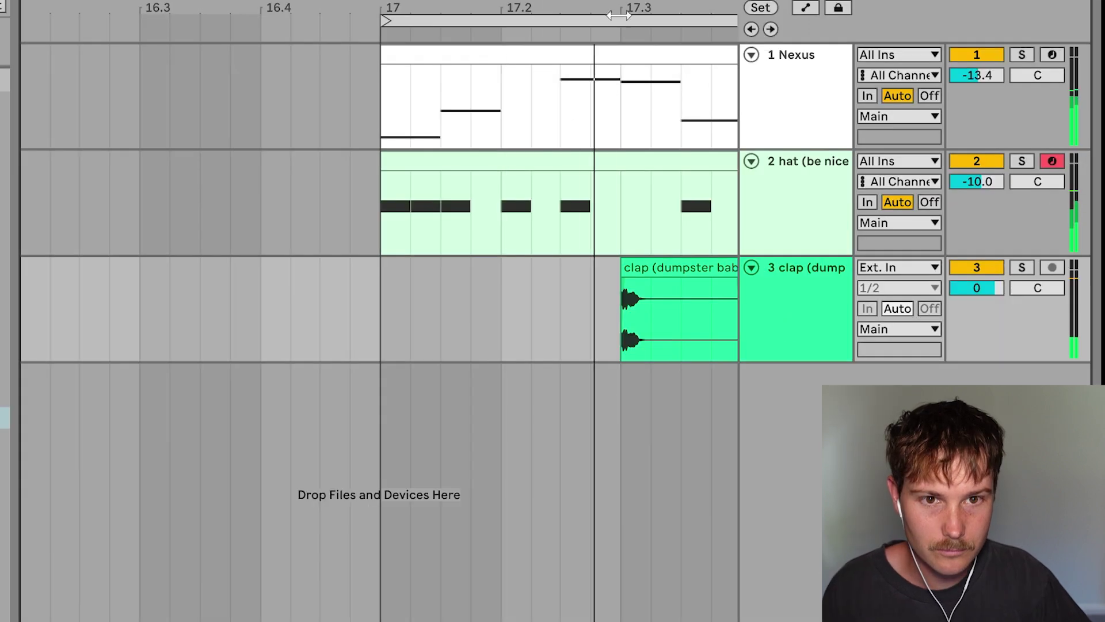
# Arrange copies of the clap sample along the clap track across bars 17 to 20
pyautogui.moveTo(619, 16); pyautogui.dragTo(619, 7)
pyautogui.moveTo(320, 265); pyautogui.dragTo(371, 340)
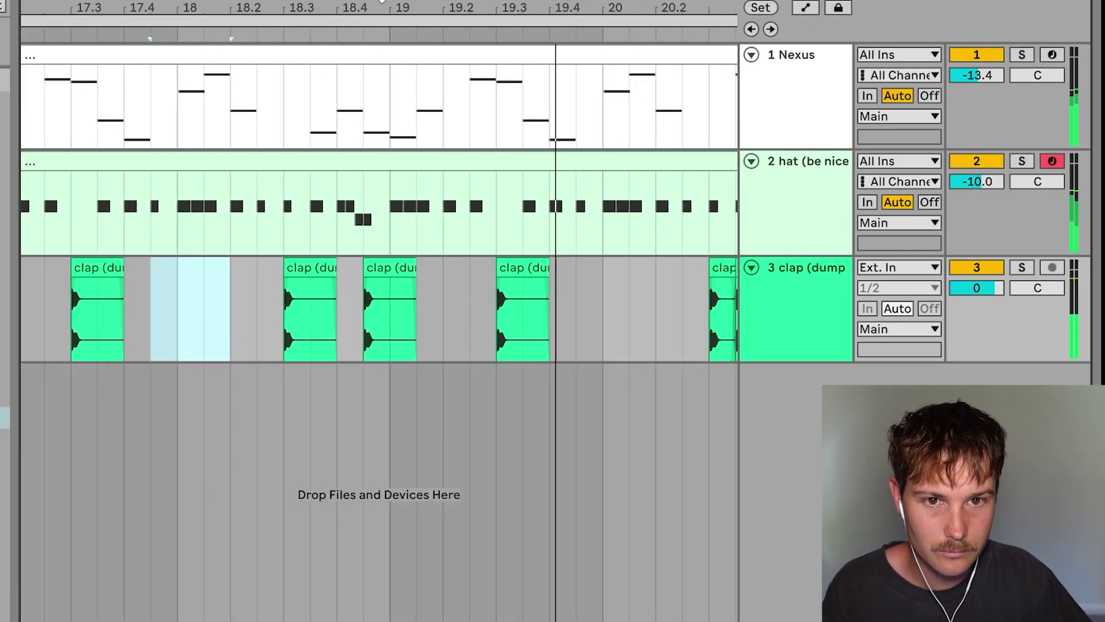
pyautogui.moveTo(382, 2); pyautogui.dragTo(330, 2)
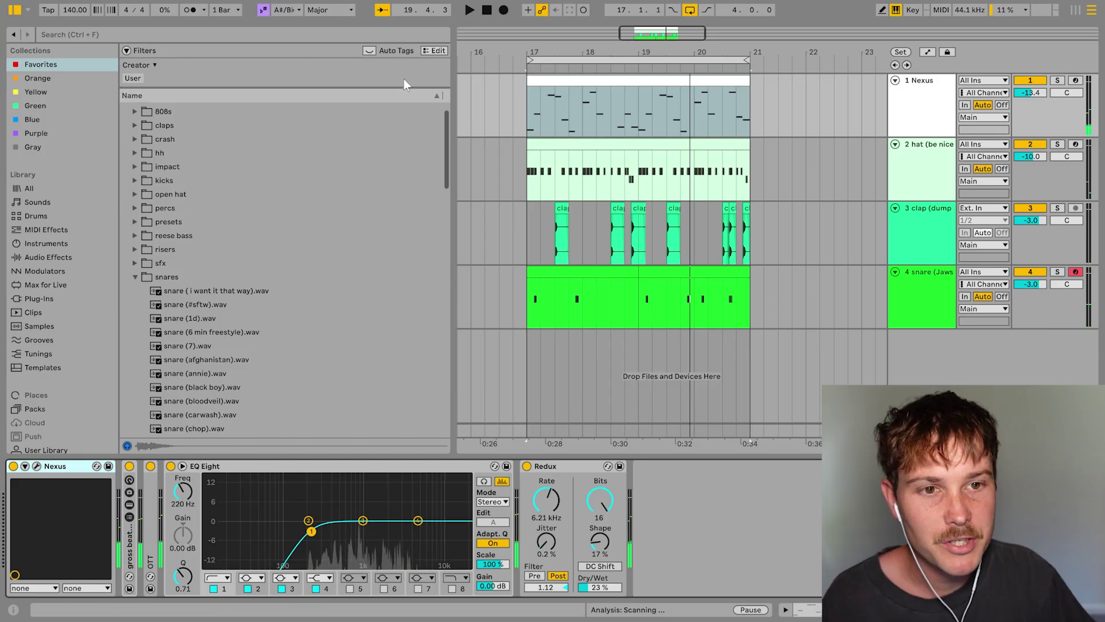
# Replace the Nexus instrument on the first track with the SYSTEM-8 plug-in
pyautogui.click(135, 277)
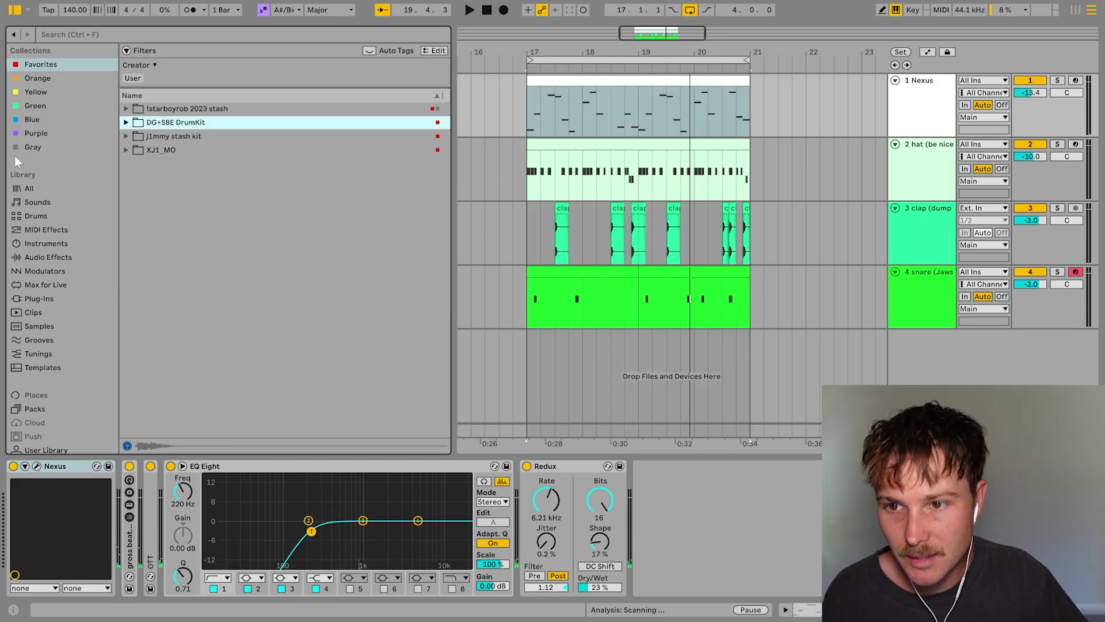
pyautogui.click(39, 298)
pyautogui.click(195, 336)
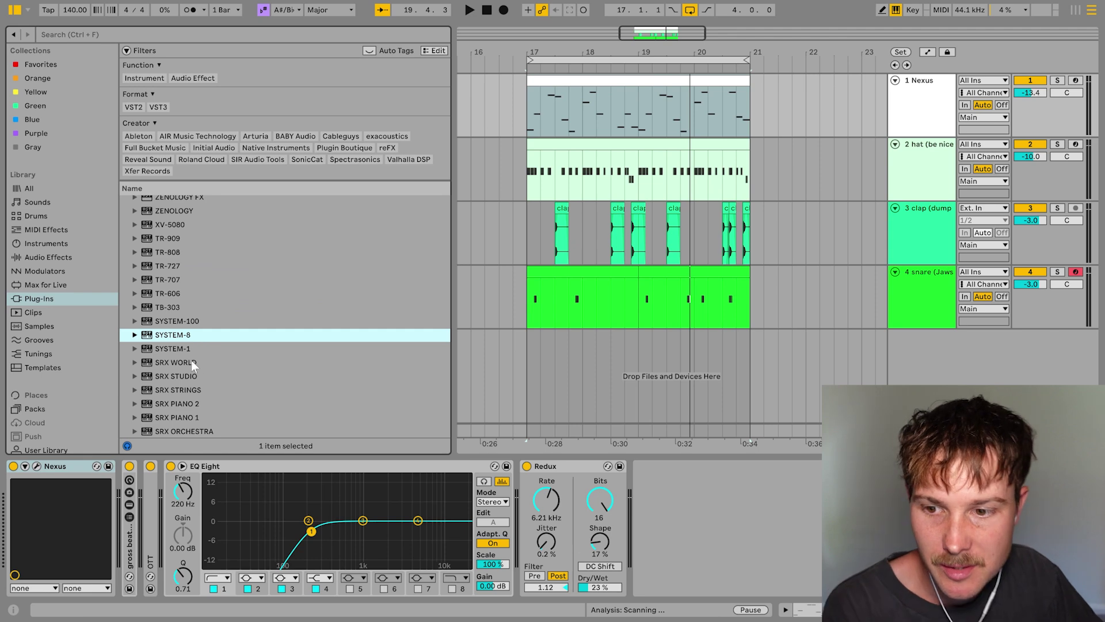
pyautogui.press('Return')
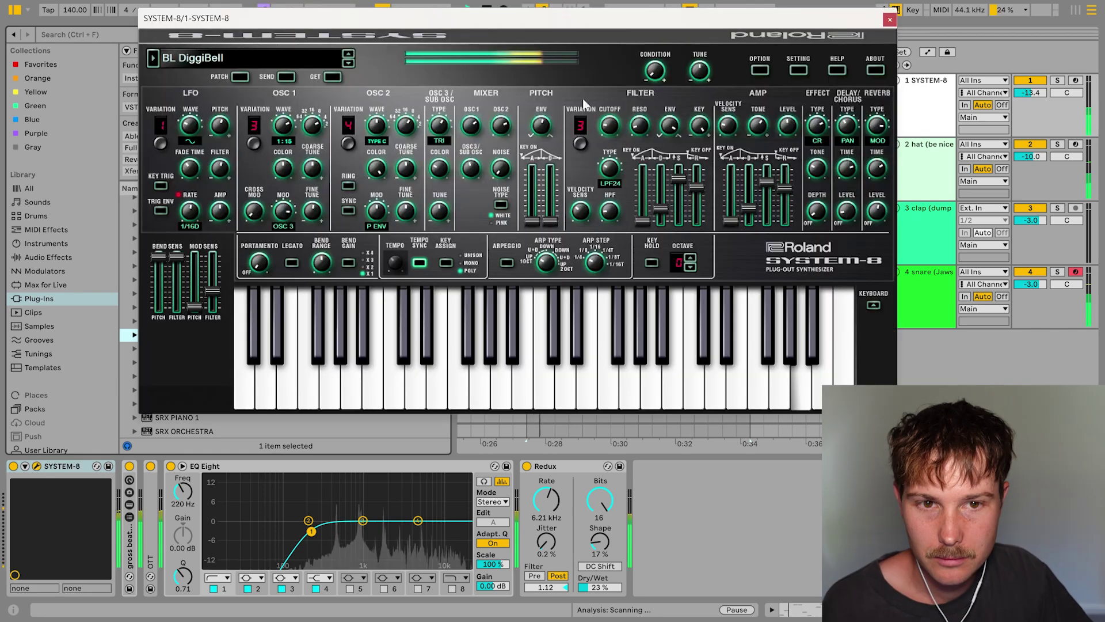
# Browse the SYSTEM-8 preset banks and set the synth's effect Depth to 48
pyautogui.click(214, 61)
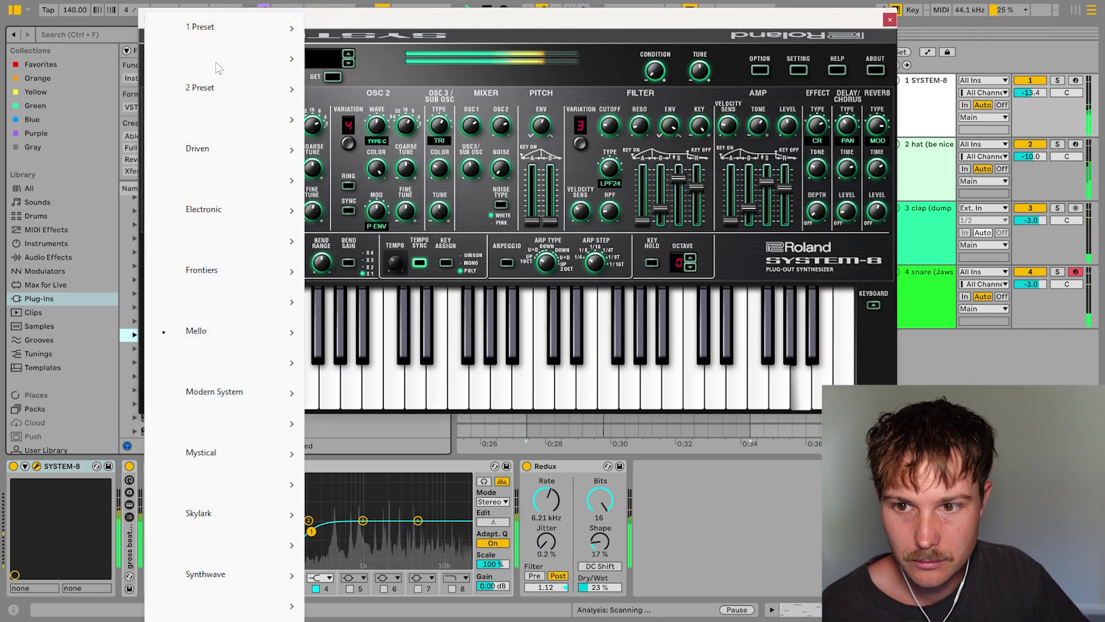
pyautogui.click(333, 281)
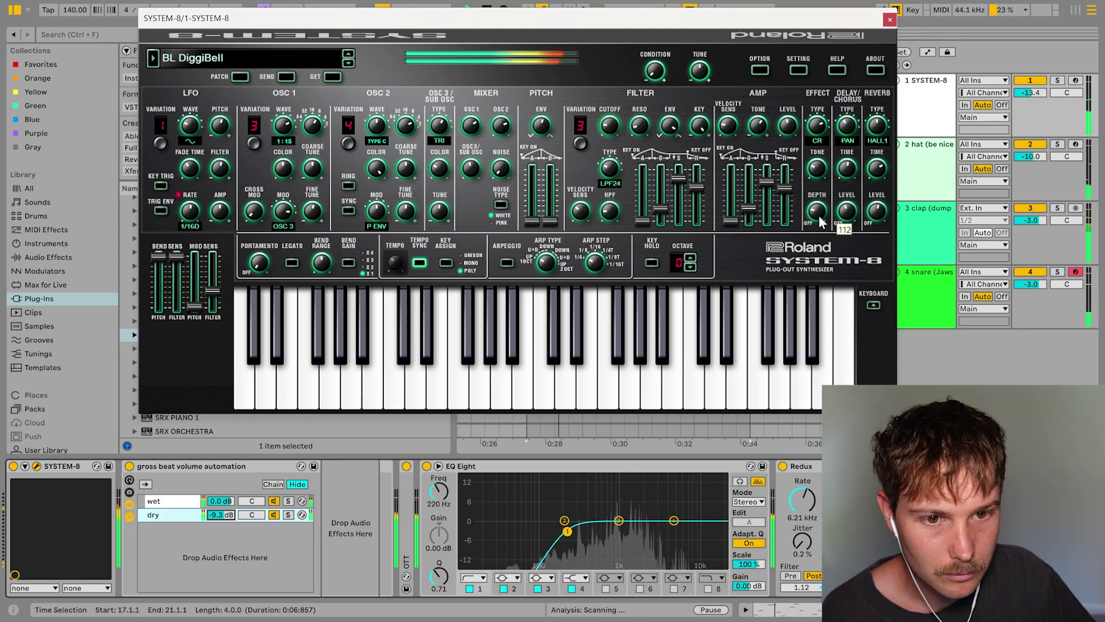
pyautogui.moveTo(822, 222); pyautogui.dragTo(817, 182)
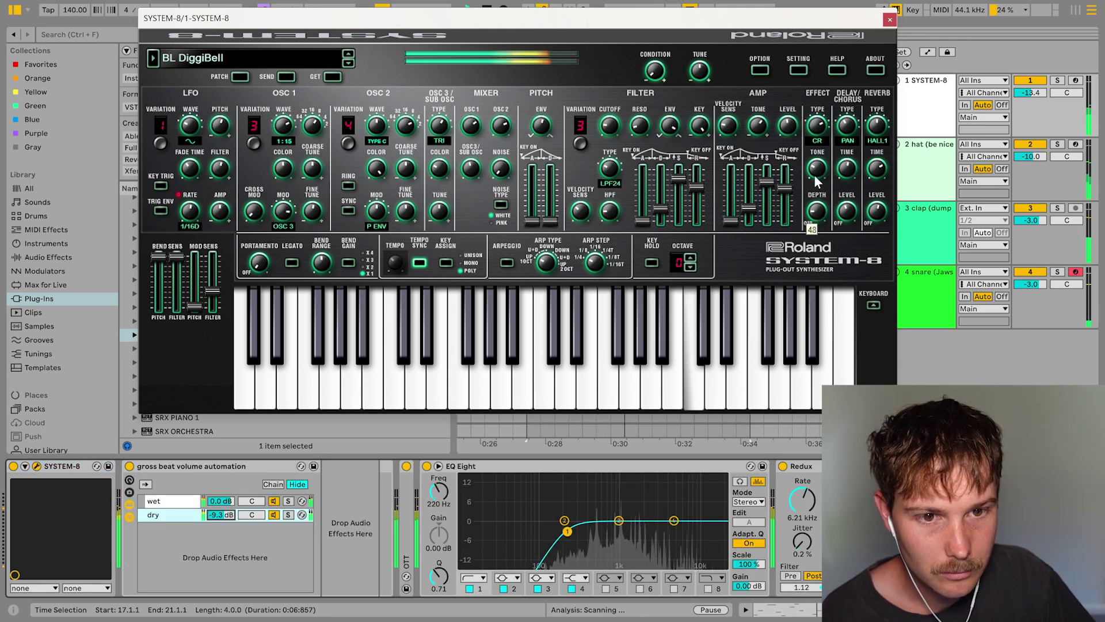
pyautogui.moveTo(816, 188)
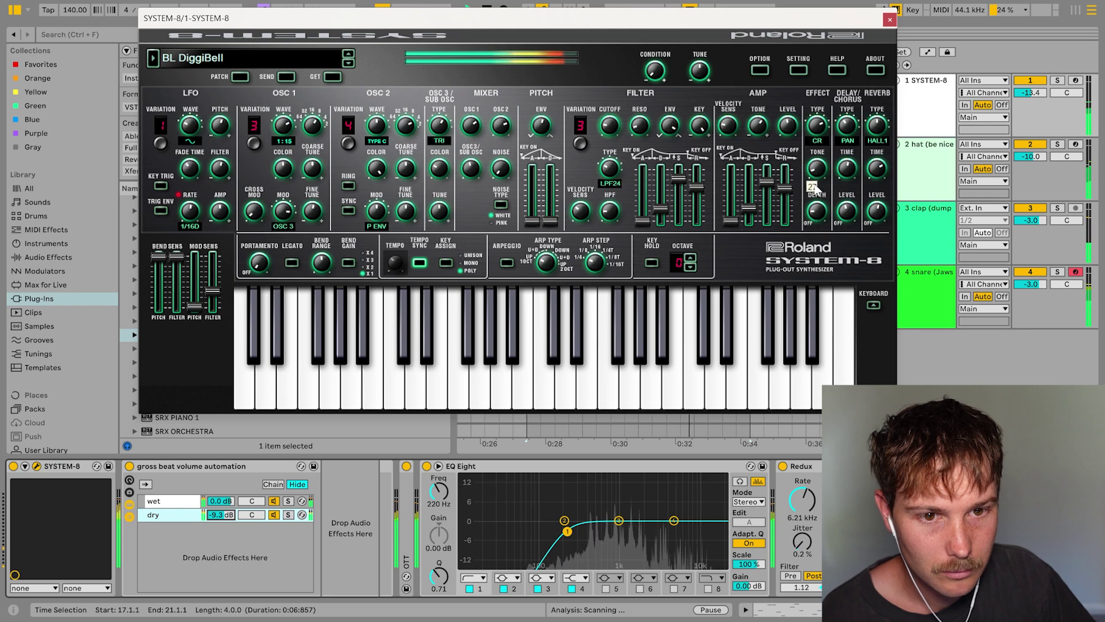
# Raise the last 808 note, at 20.3.3, by one octave
pyautogui.scroll(5, 821, 199)
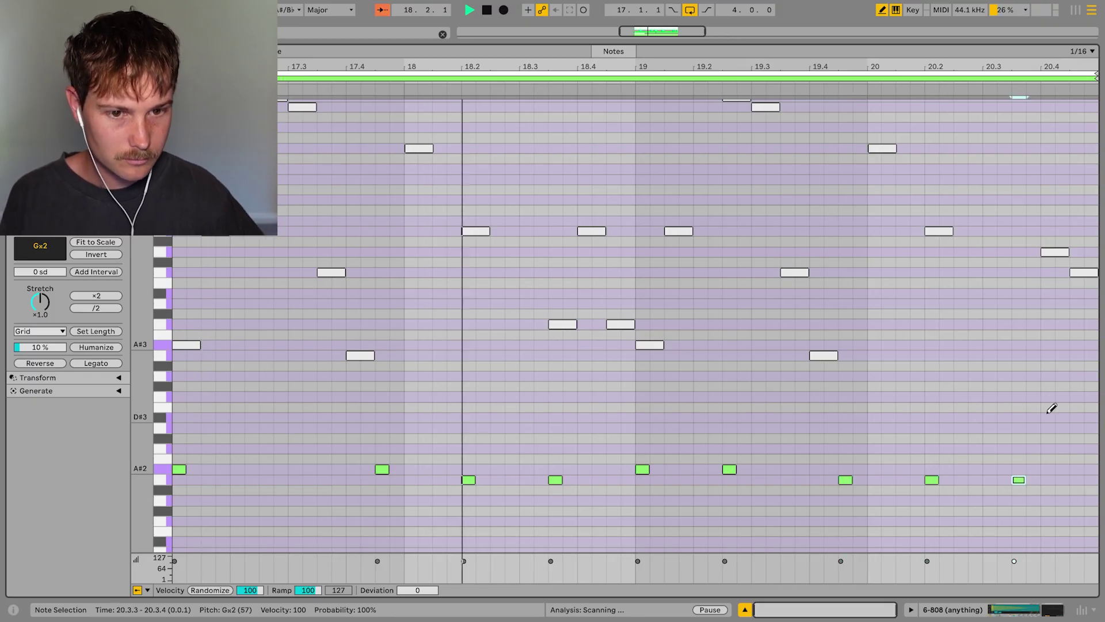
pyautogui.scroll(3, 1067, 380)
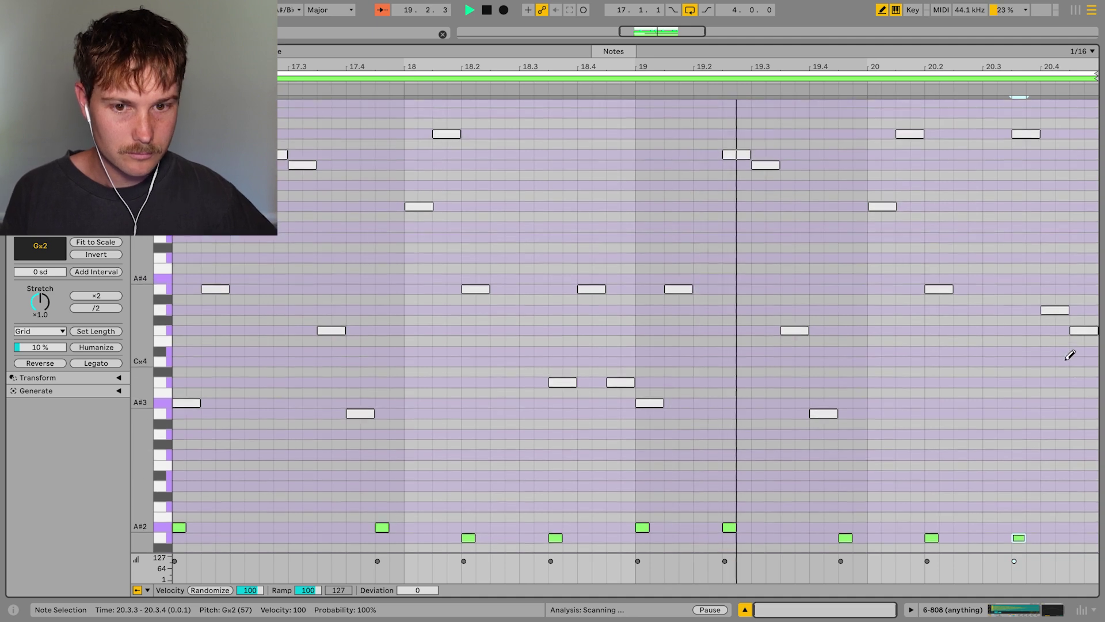
pyautogui.scroll(-3, 1070, 356)
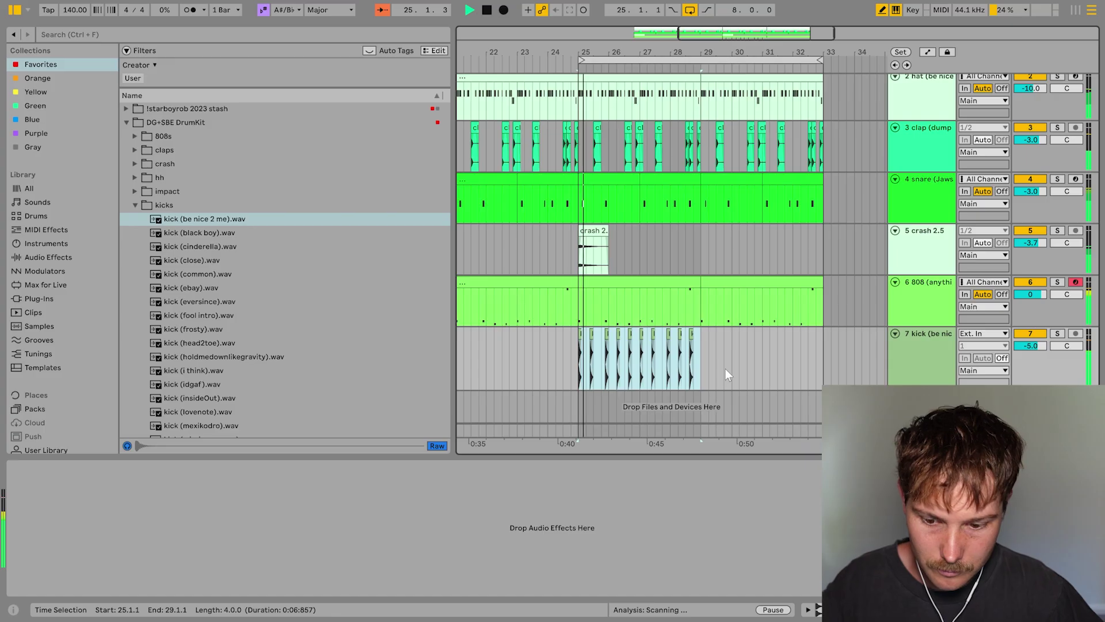
# Duplicate the kick pattern from bars 25–28 into bars 29–32 and open the notes of the 808 clip
pyautogui.click(726, 369)
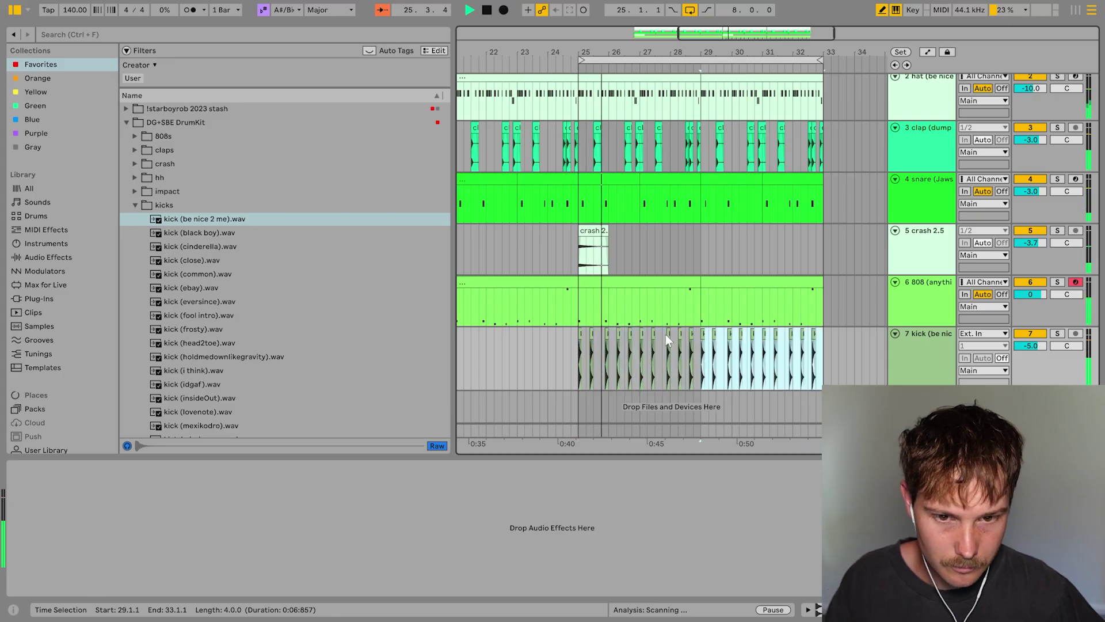
pyautogui.click(679, 302)
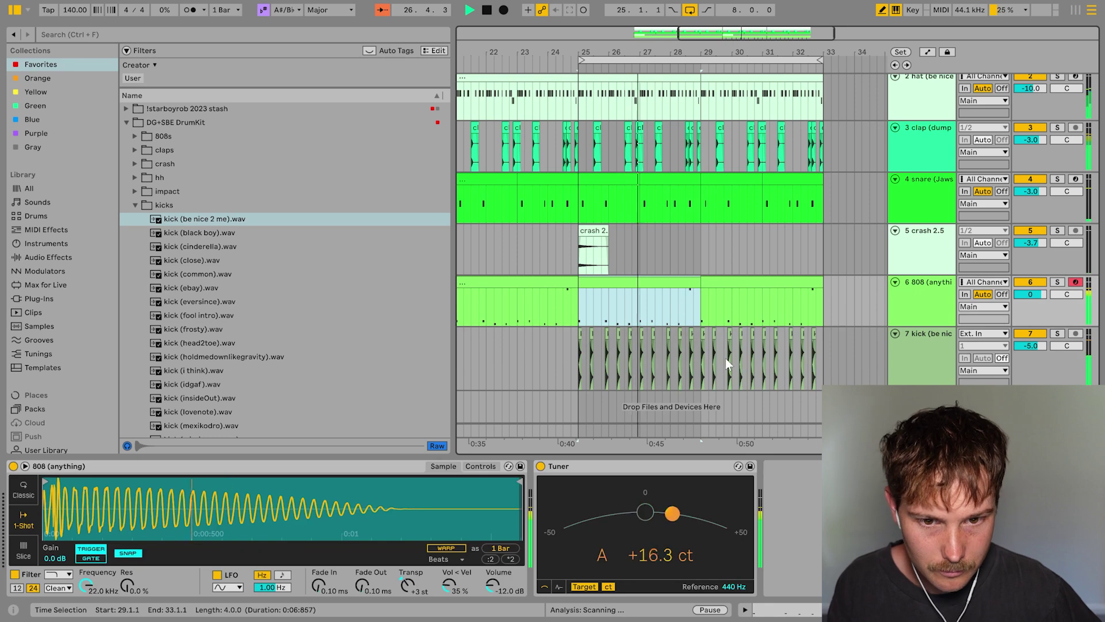
pyautogui.hotkey('ctrl', 'alt', 'e')
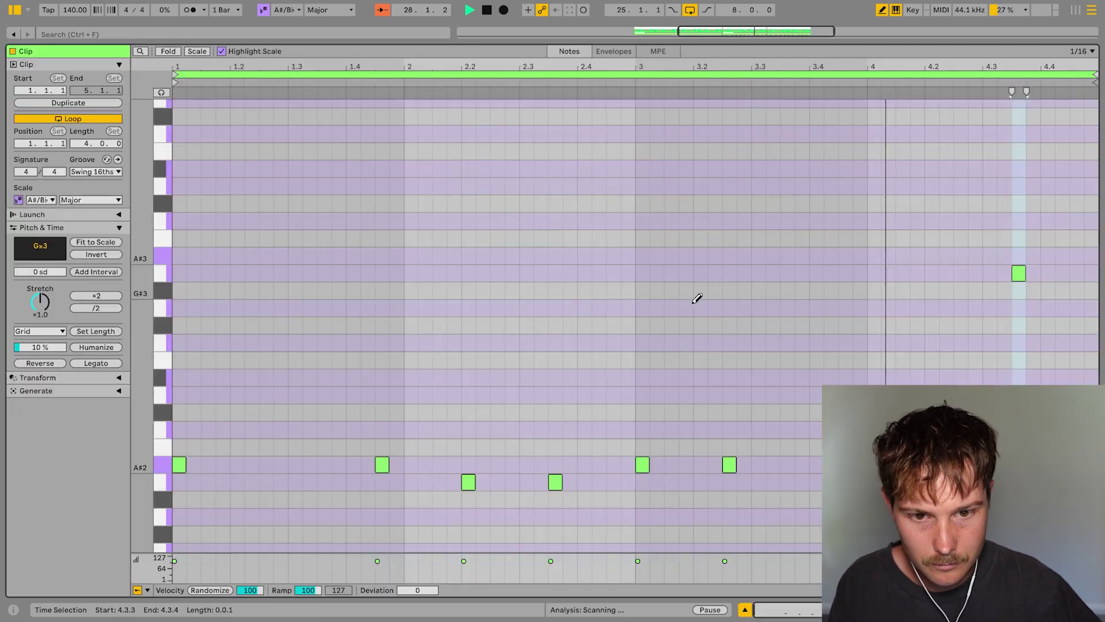
# Check the StandardCLIP soft clipper on the Main track and close its window
pyautogui.click(731, 466)
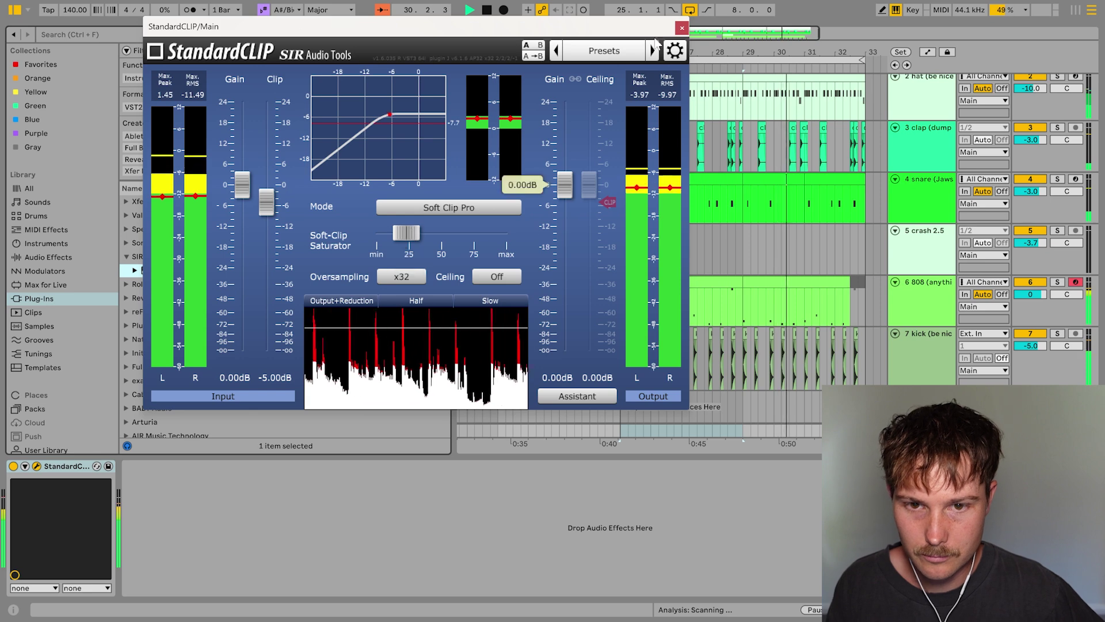
pyautogui.click(682, 27)
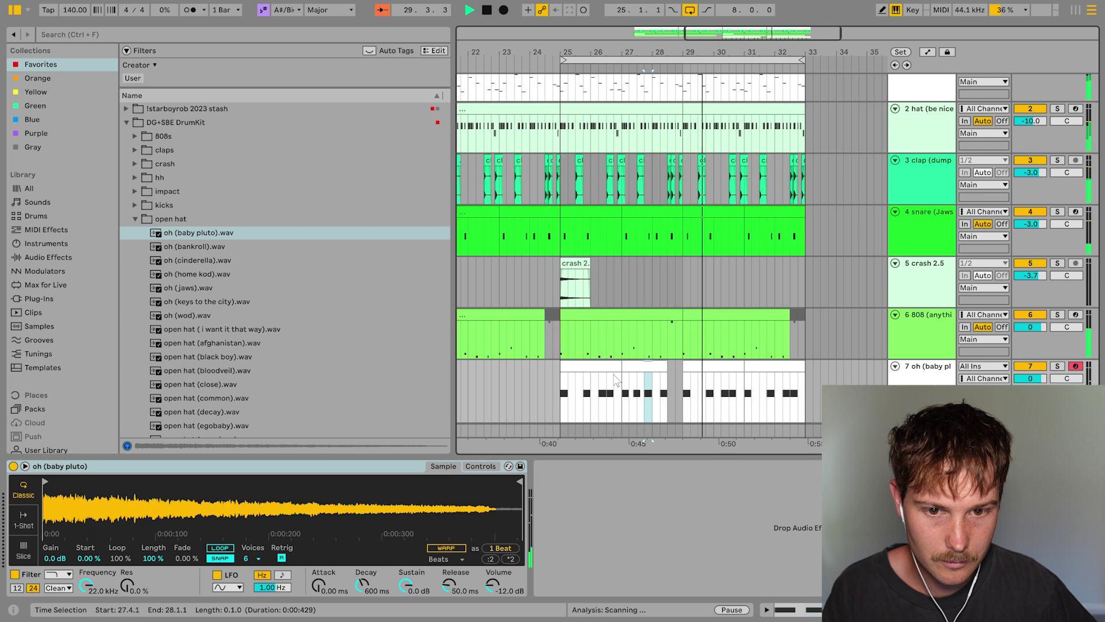
# Duplicate the open-hat pattern from bars 25–28 into bars 29–32 and delete the last two beats of bar 32
pyautogui.click(617, 367)
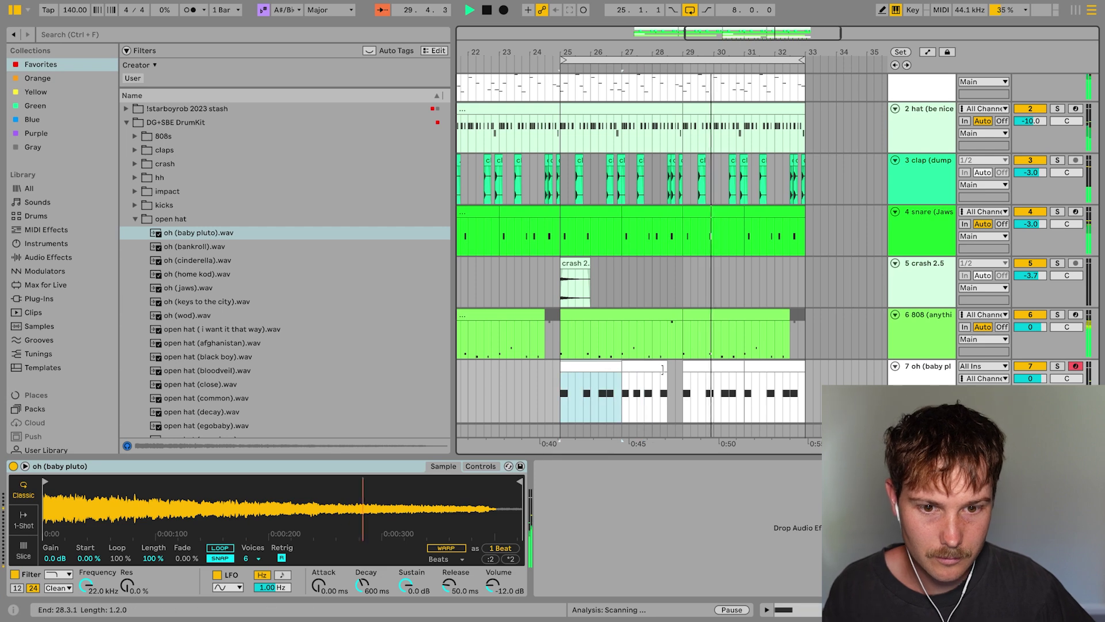
pyautogui.keyDown('shift'); pyautogui.click(681, 374); pyautogui.keyUp('shift')
pyautogui.hotkey('ctrl', 'd')
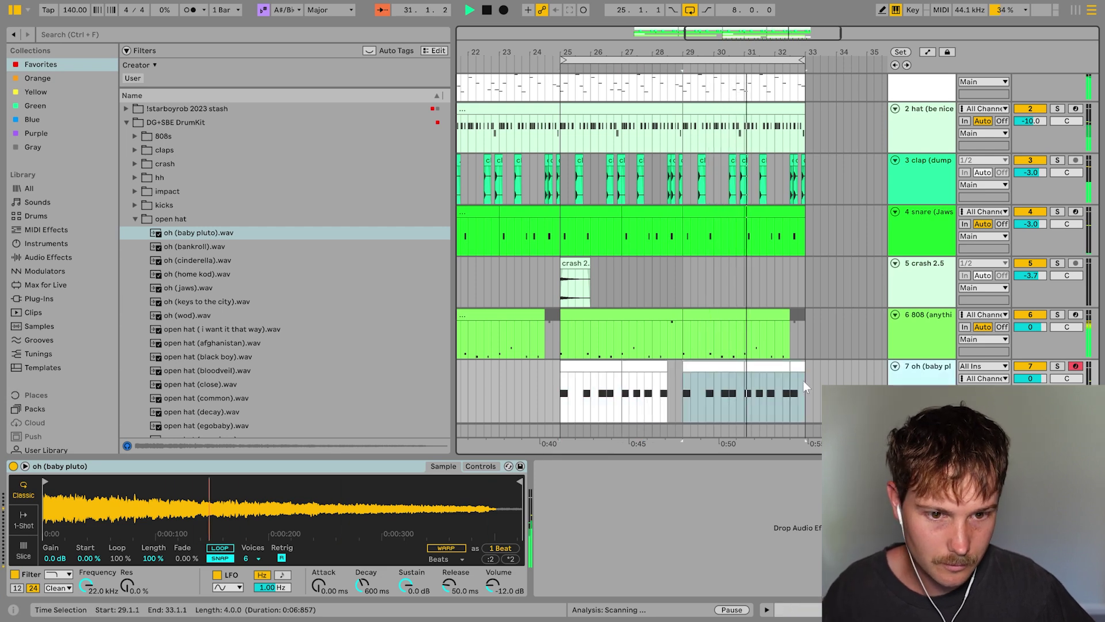
pyautogui.moveTo(804, 381); pyautogui.dragTo(791, 381)
pyautogui.press('Delete')
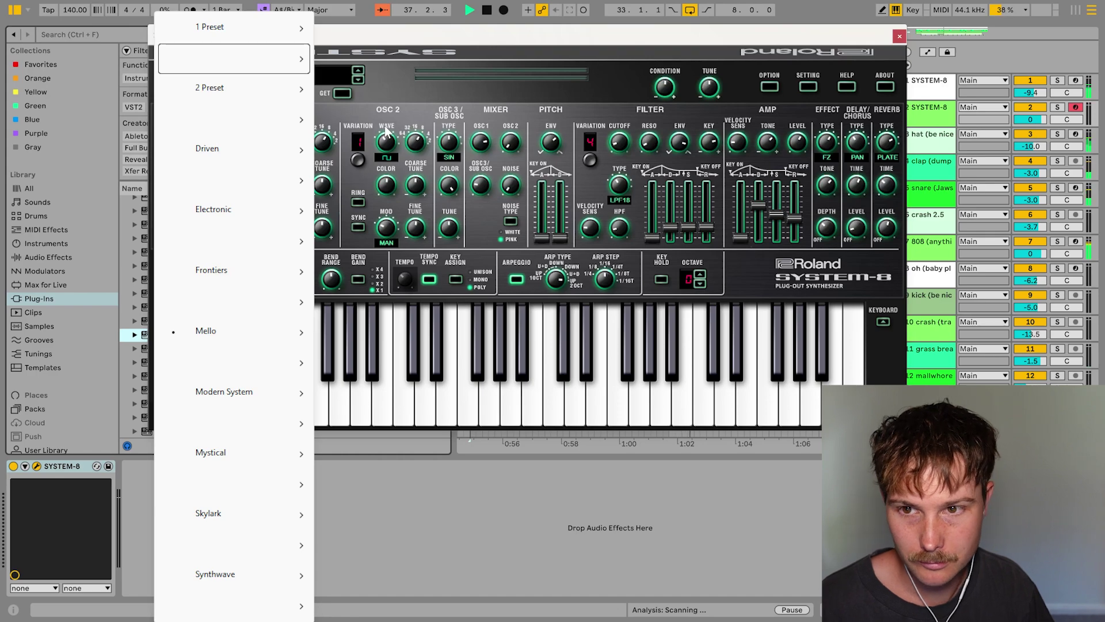
# Browse the preset banks of the second track's SYSTEM-8 for a lead patch
pyautogui.click(441, 104)
pyautogui.click(249, 93)
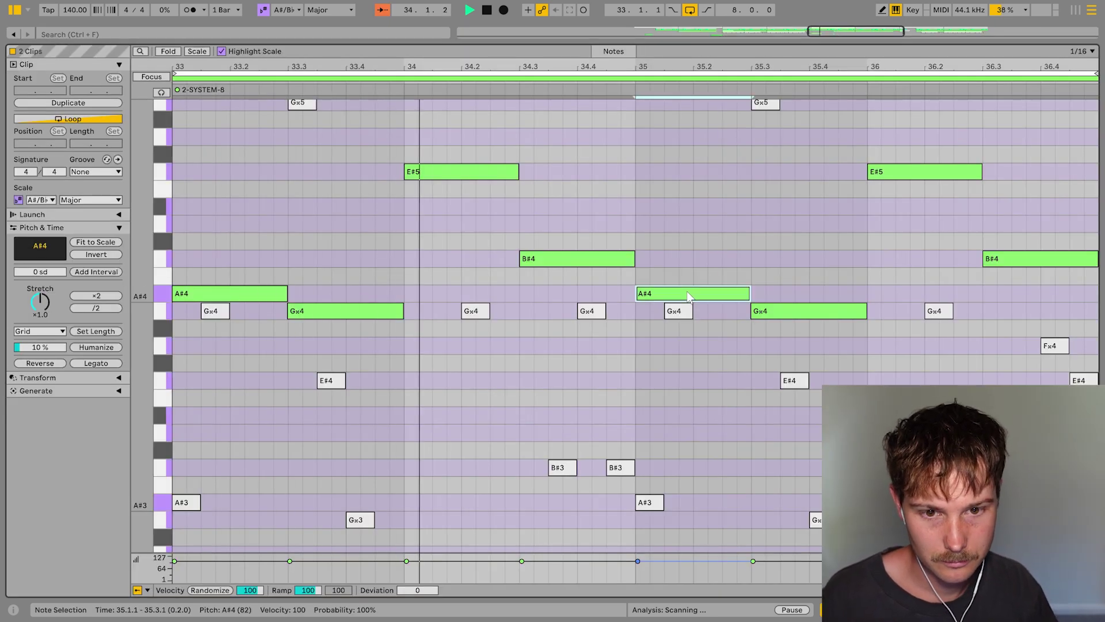
# Raise the lead's A#4 note at bar 35 to Gx5 and move the Gx4 note at 35.3 up one step
pyautogui.hotkey('shift', 'Up')
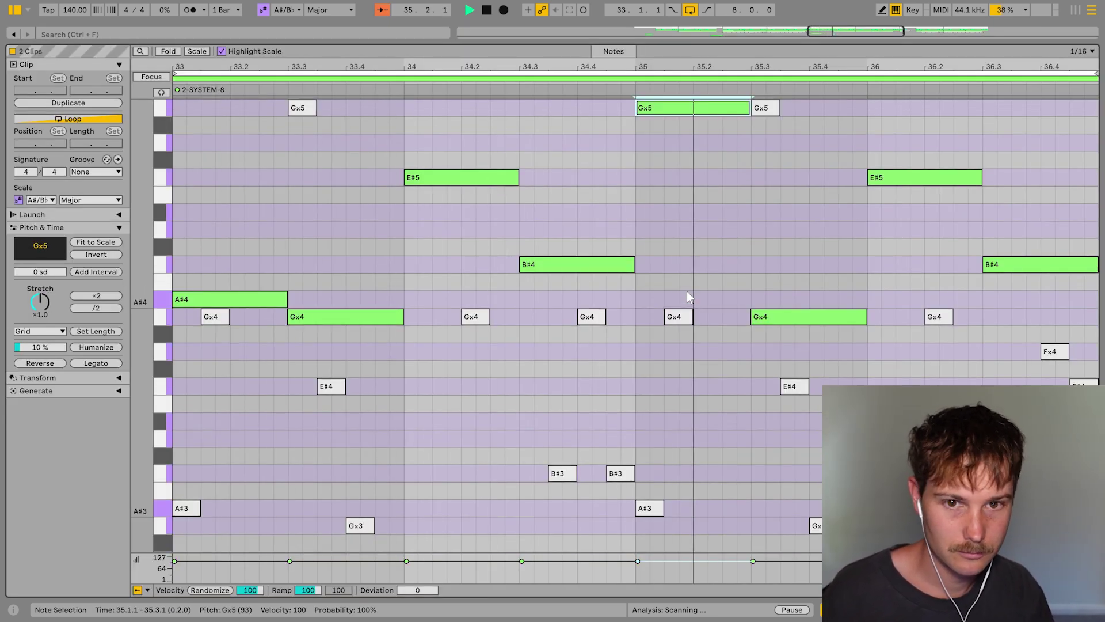
pyautogui.click(810, 317)
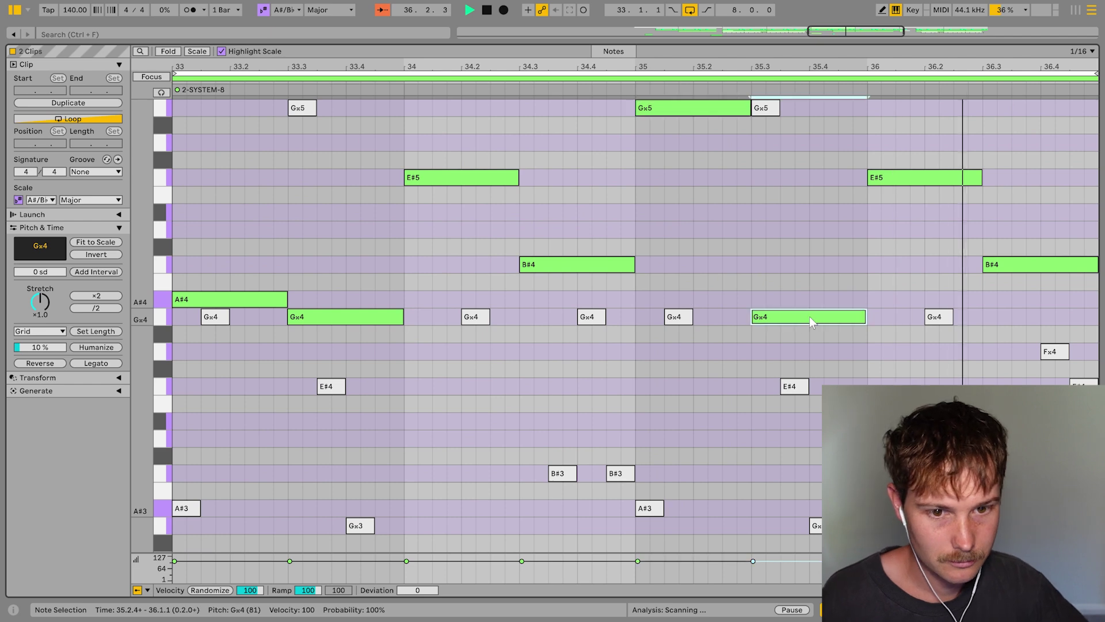
pyautogui.press('Up')
pyautogui.hotkey('shift', 'Tab')
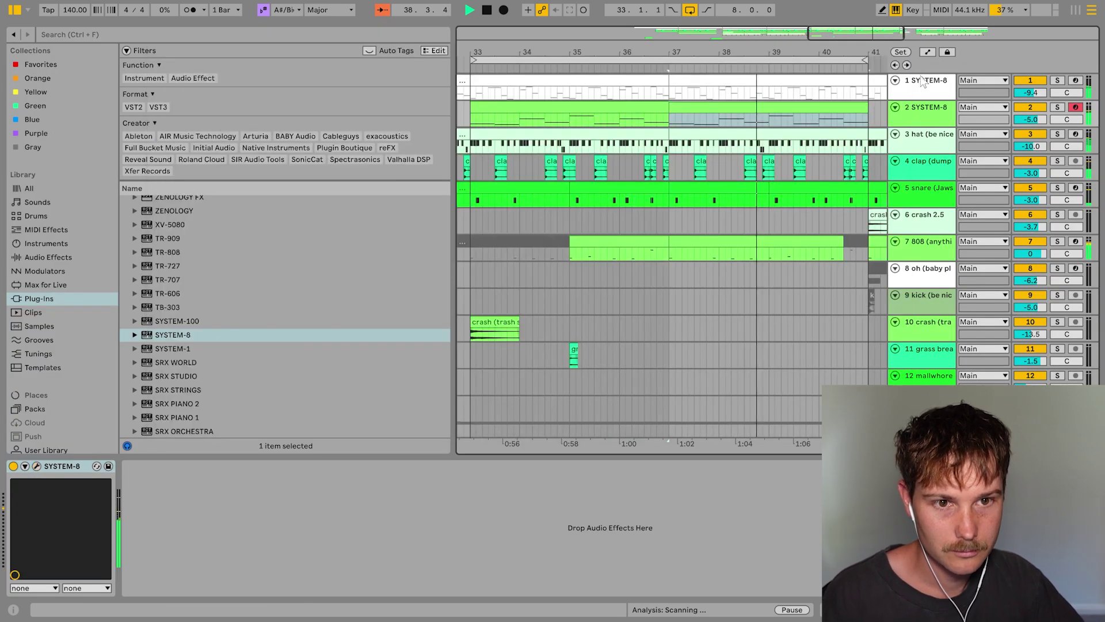
# Close the SYSTEM-8 window and rename the second track as ld
pyautogui.click(900, 36)
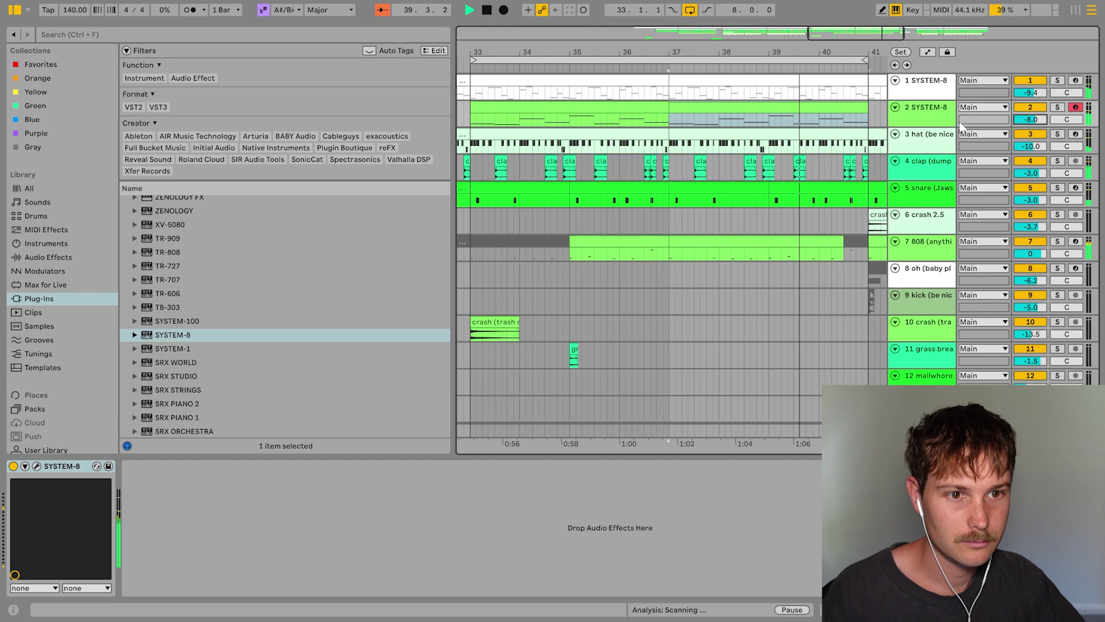
pyautogui.doubleClick(922, 112)
pyautogui.write('ld')
pyautogui.press('Return')
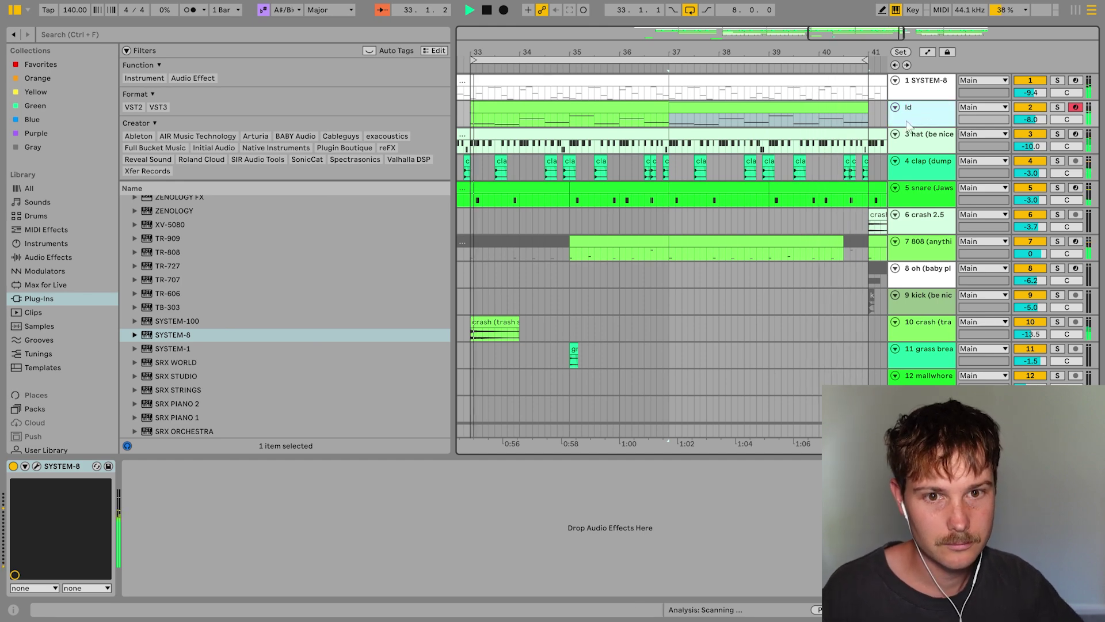
# Adjust the mixer section of the ld track's SYSTEM-8, bringing the Noise level to 73
pyautogui.hotkey('ctrl', 'alt', 'p')
pyautogui.moveTo(510, 145); pyautogui.dragTo(550, 182)
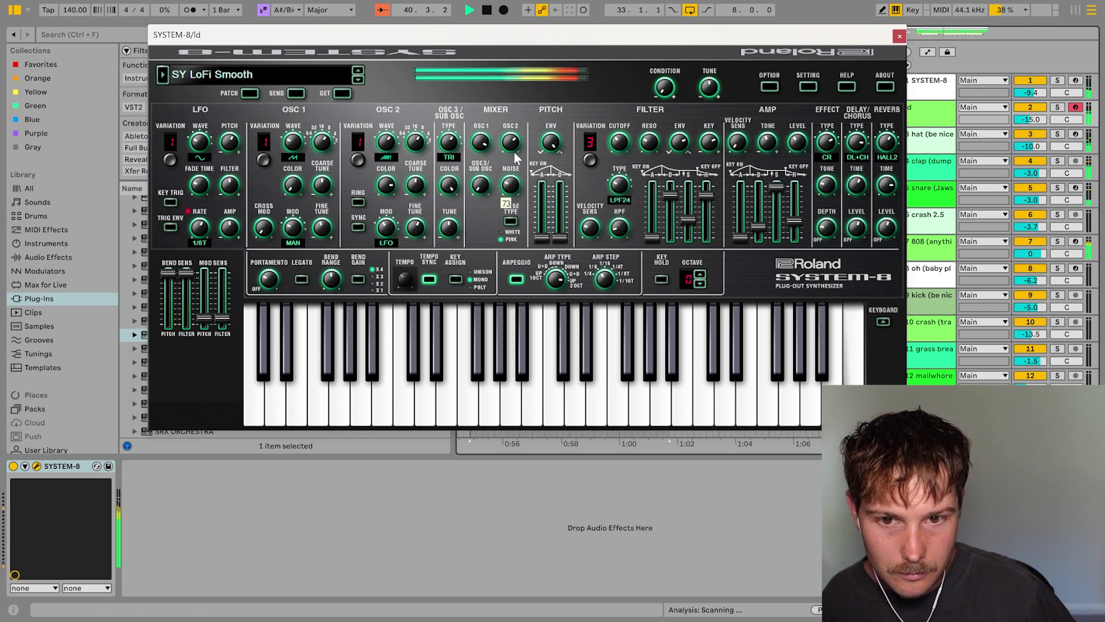
pyautogui.hotkey('ctrl', 'alt', 'p')
# Duplicate the first beat of bar 49 across the tracks from the melody down to the 808
pyautogui.click(784, 195)
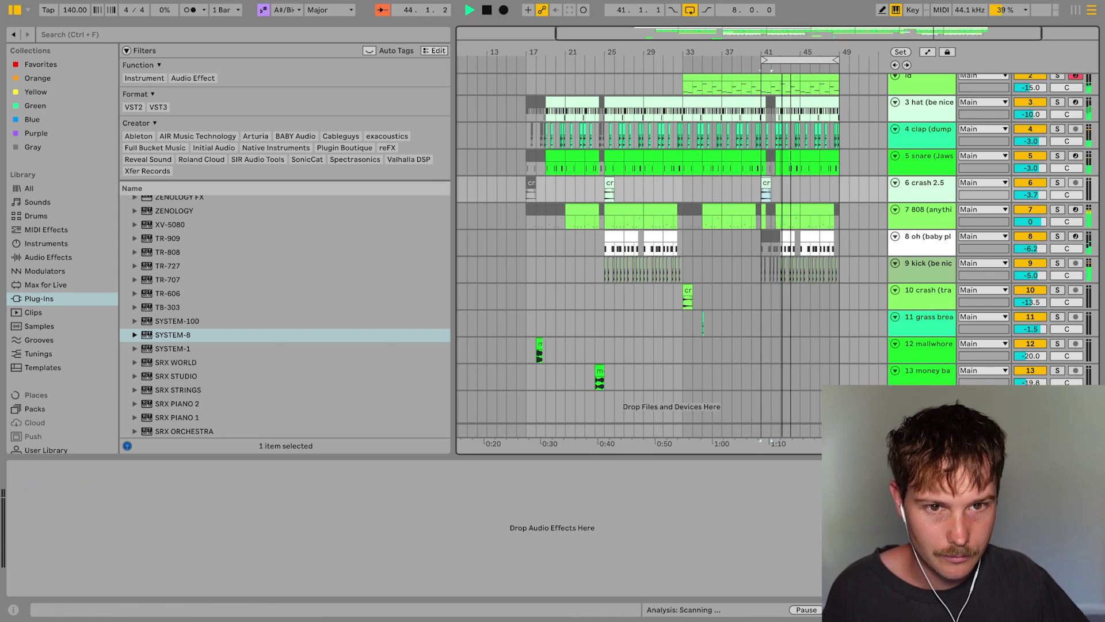
pyautogui.scroll(5, 799, 95)
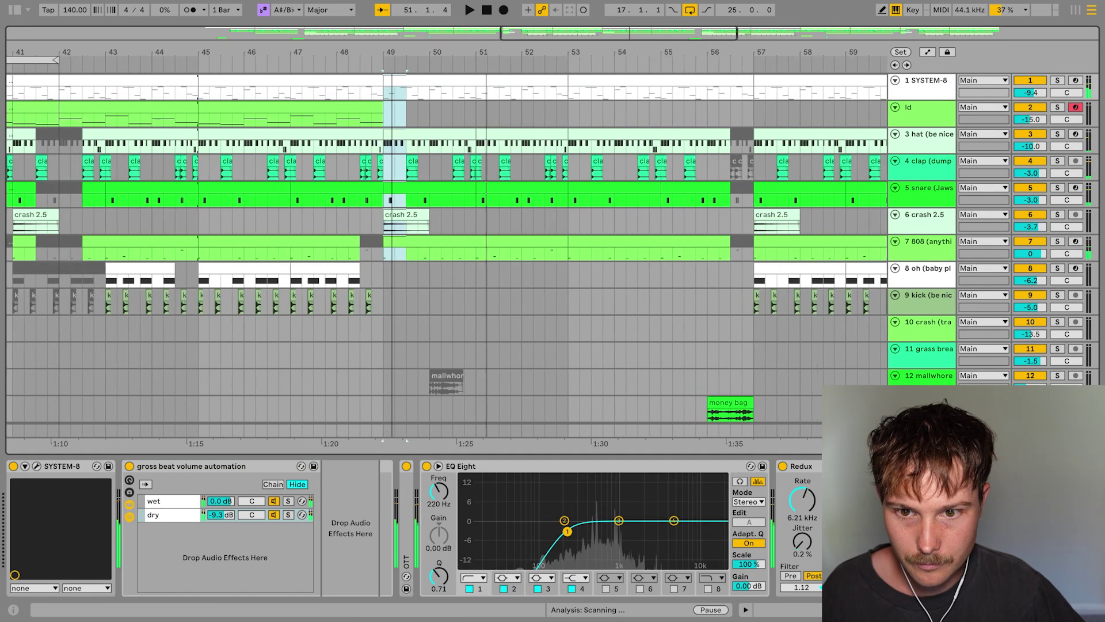
pyautogui.moveTo(392, 254); pyautogui.dragTo(389, 57)
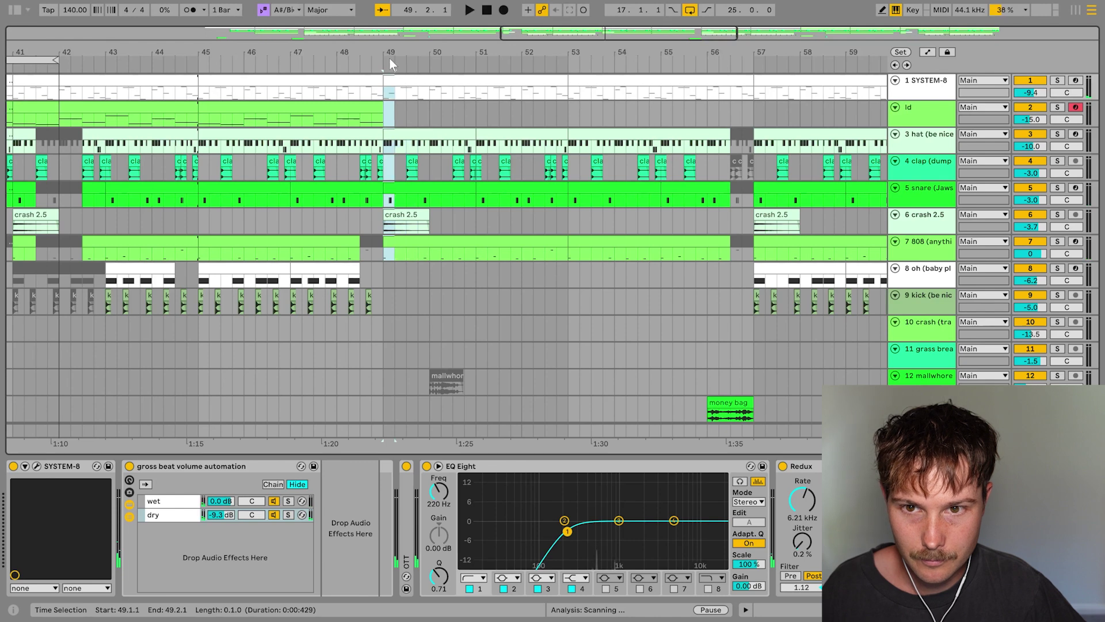
pyautogui.hotkey('ctrl', 'd')
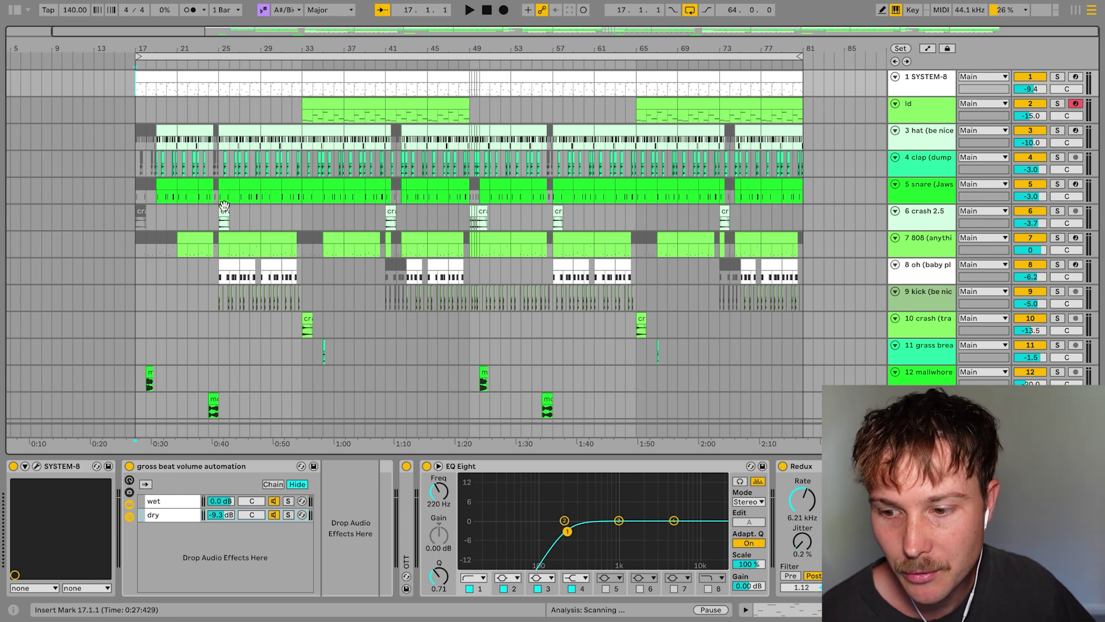
# Open the SYSTEM-8 on the melody track to view its patch, and close it
pyautogui.click(36, 467)
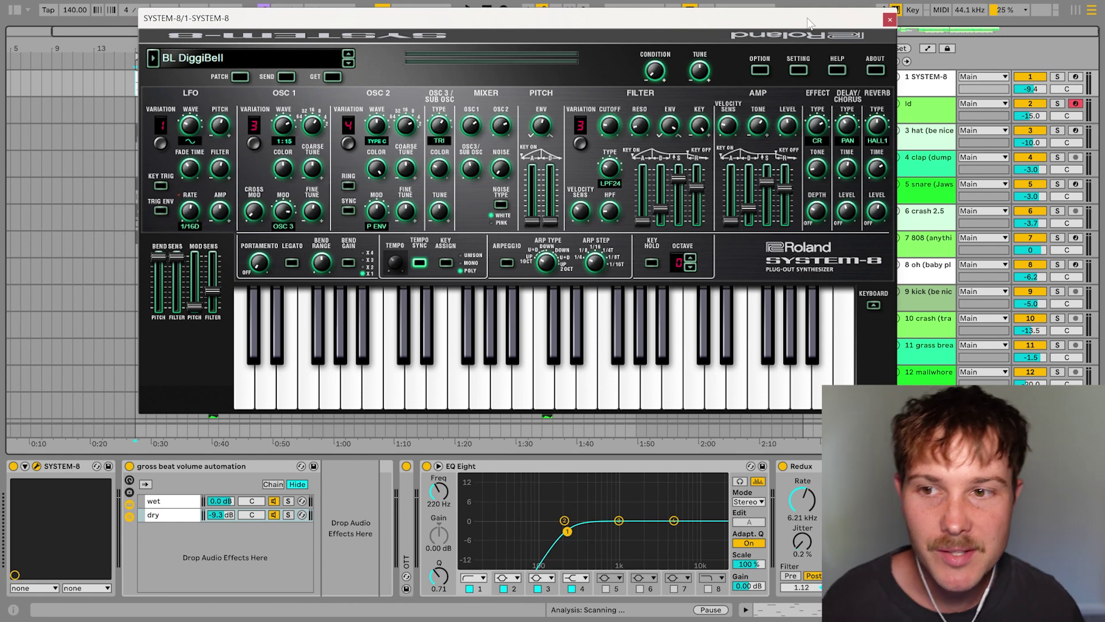
pyautogui.click(890, 20)
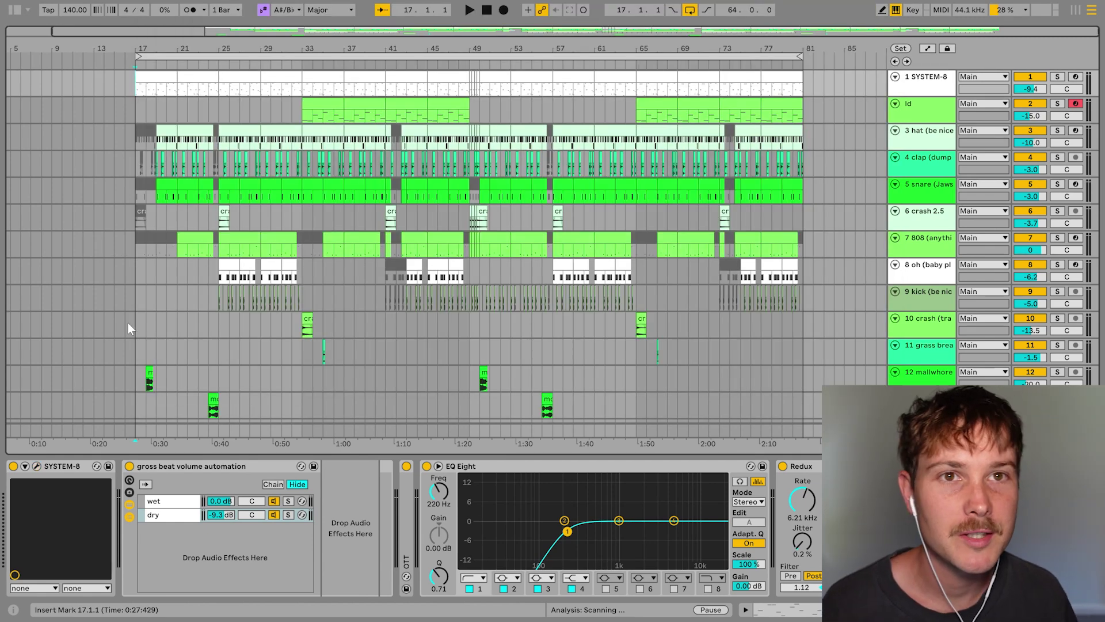